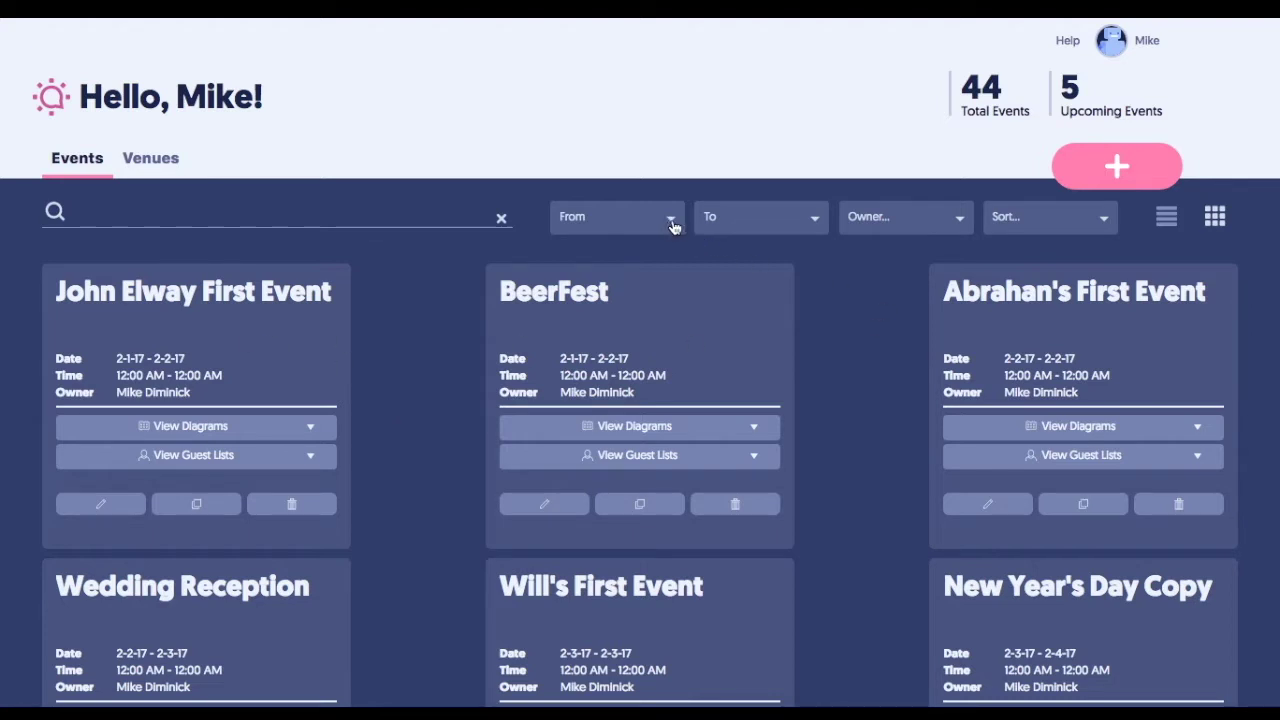
Step: Browse the Events dashboard, glancing at the owner filter and the New Year's Day Copy edit form without changes
left_click(966, 223)
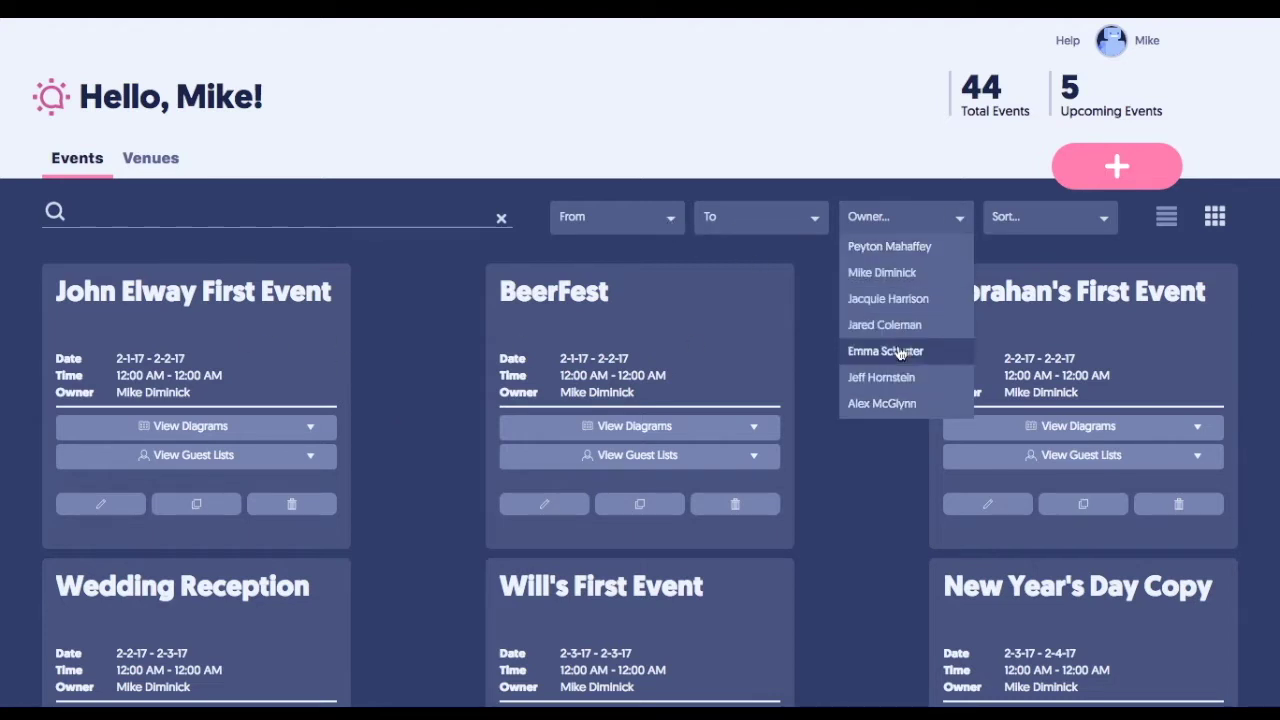
left_click(904, 197)
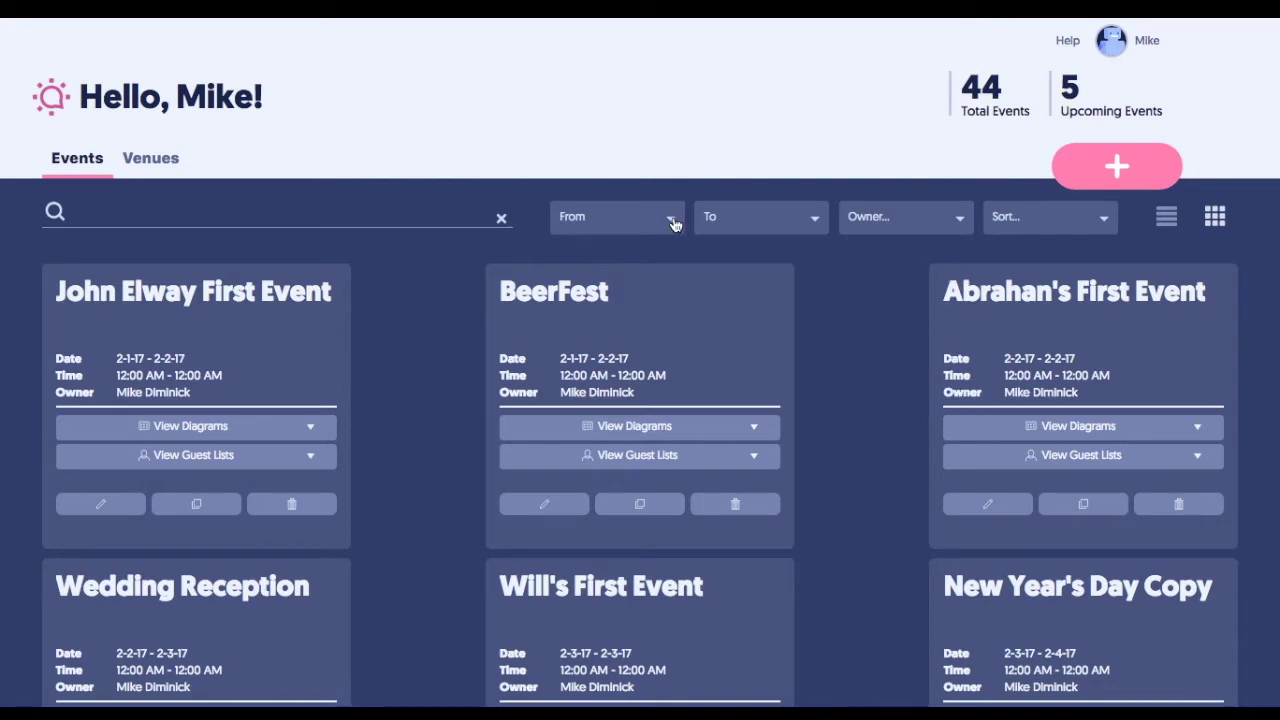
left_click(225, 211)
scroll(351, 427, "down", 2)
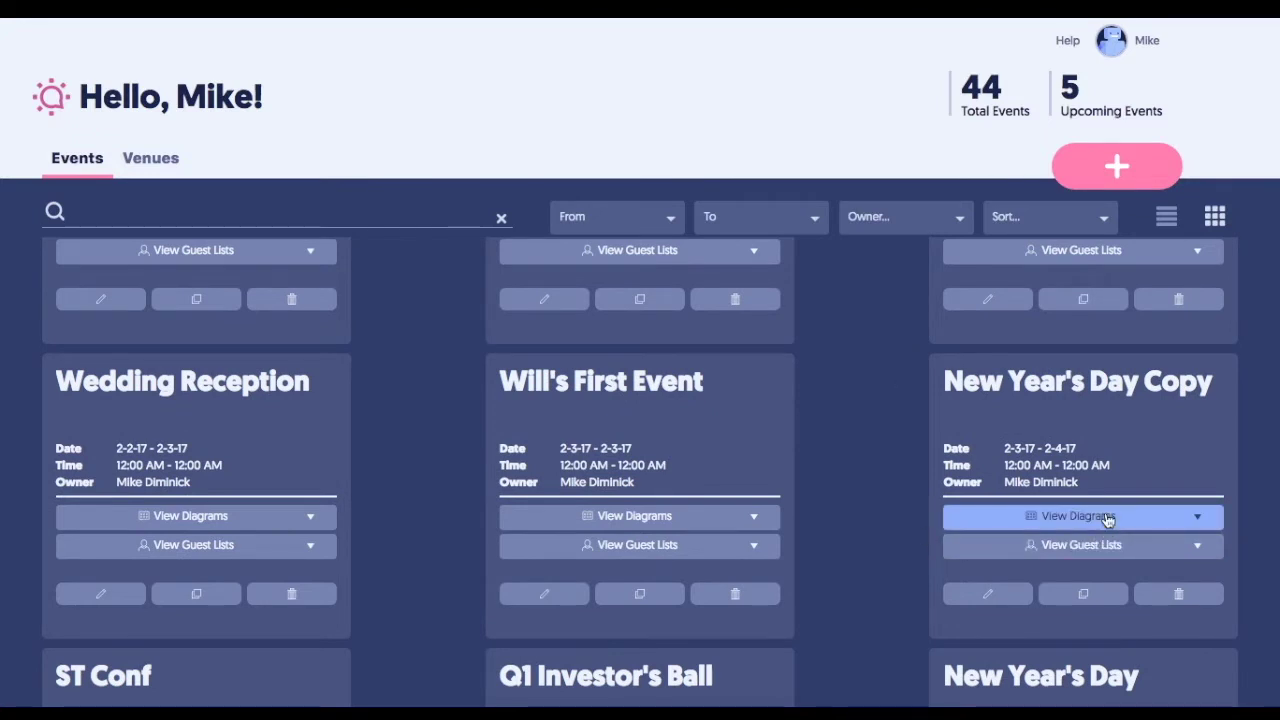
left_click(991, 598)
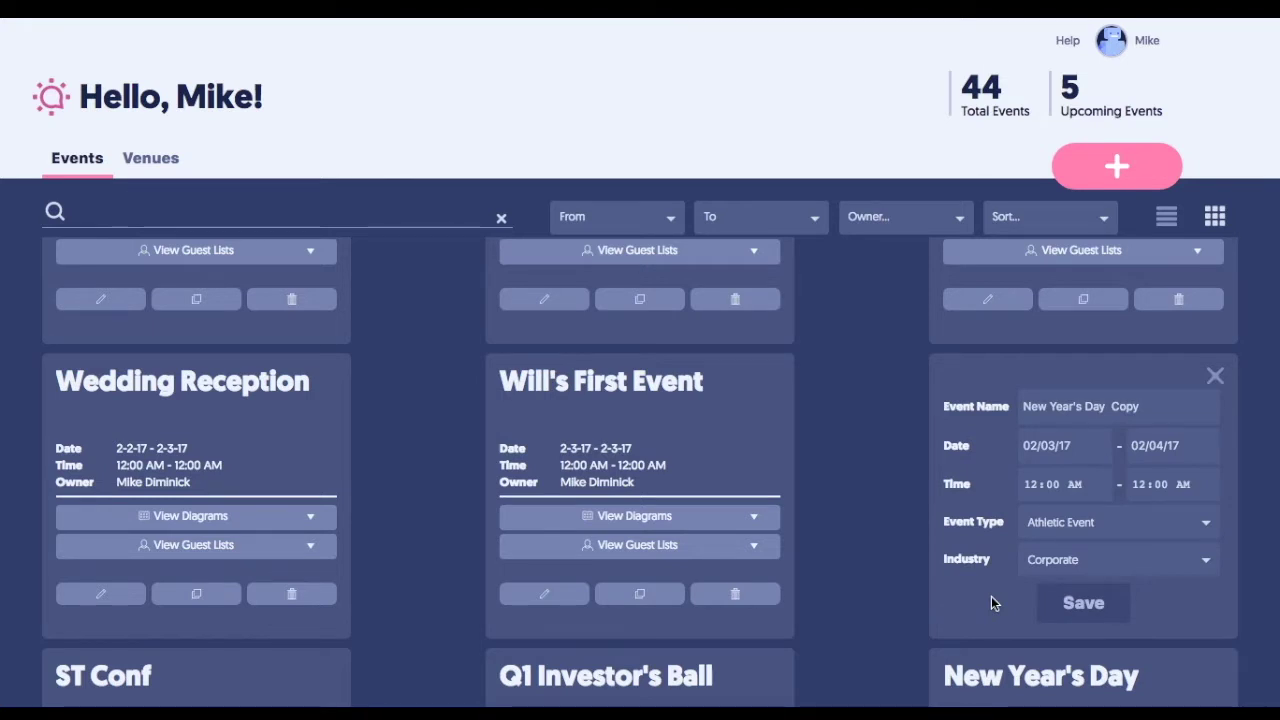
left_click(1216, 376)
scroll(904, 416, "up", 2)
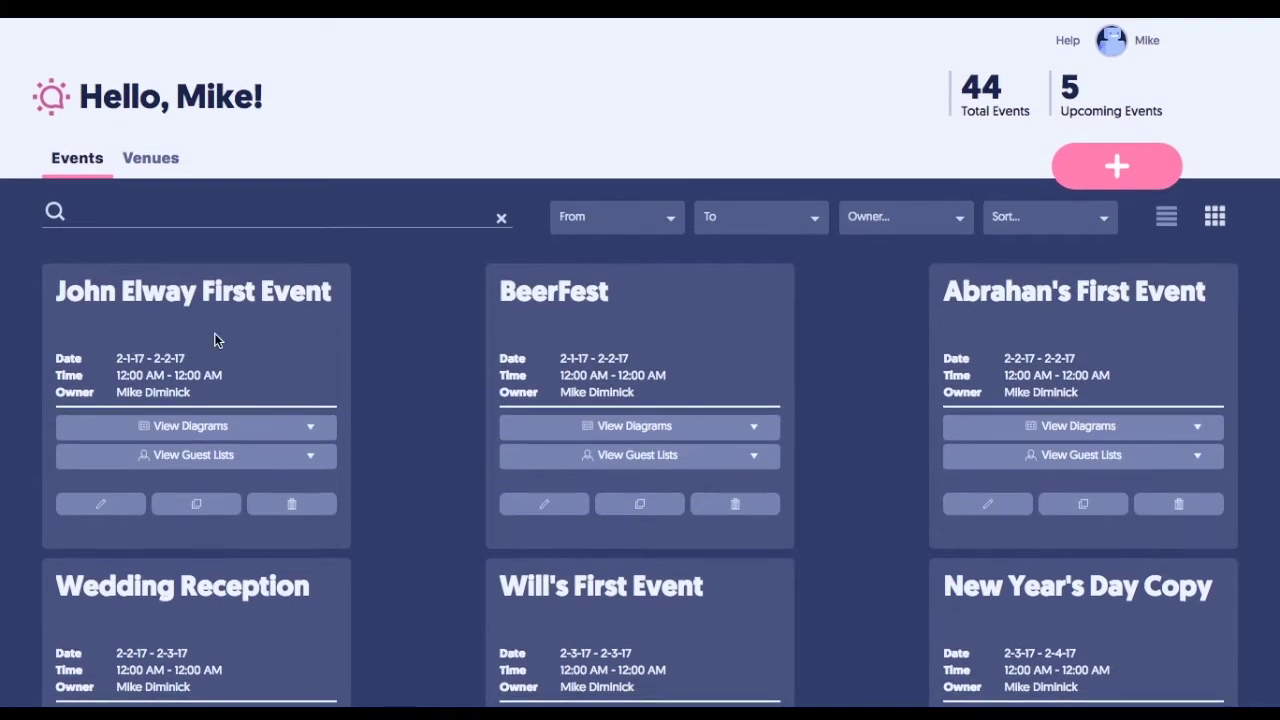
Step: Start a new event named 'Will's First Event'
left_click(1135, 176)
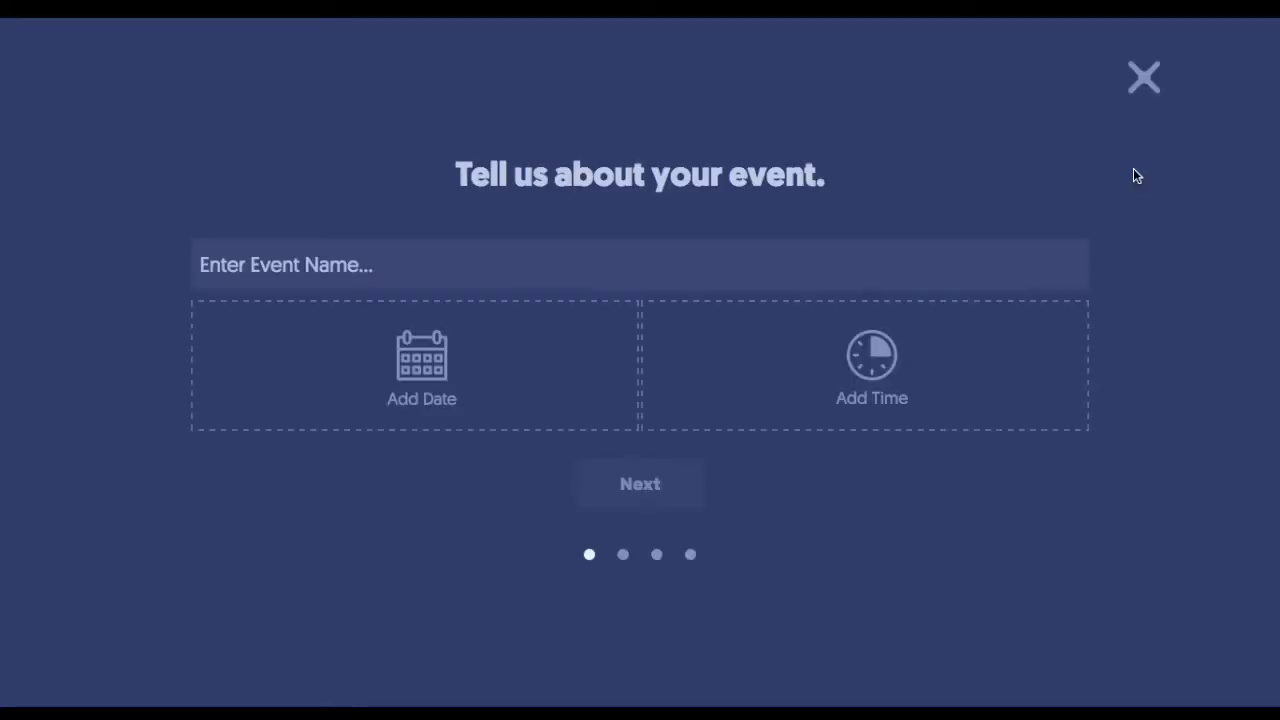
left_click(269, 280)
type("Wil")
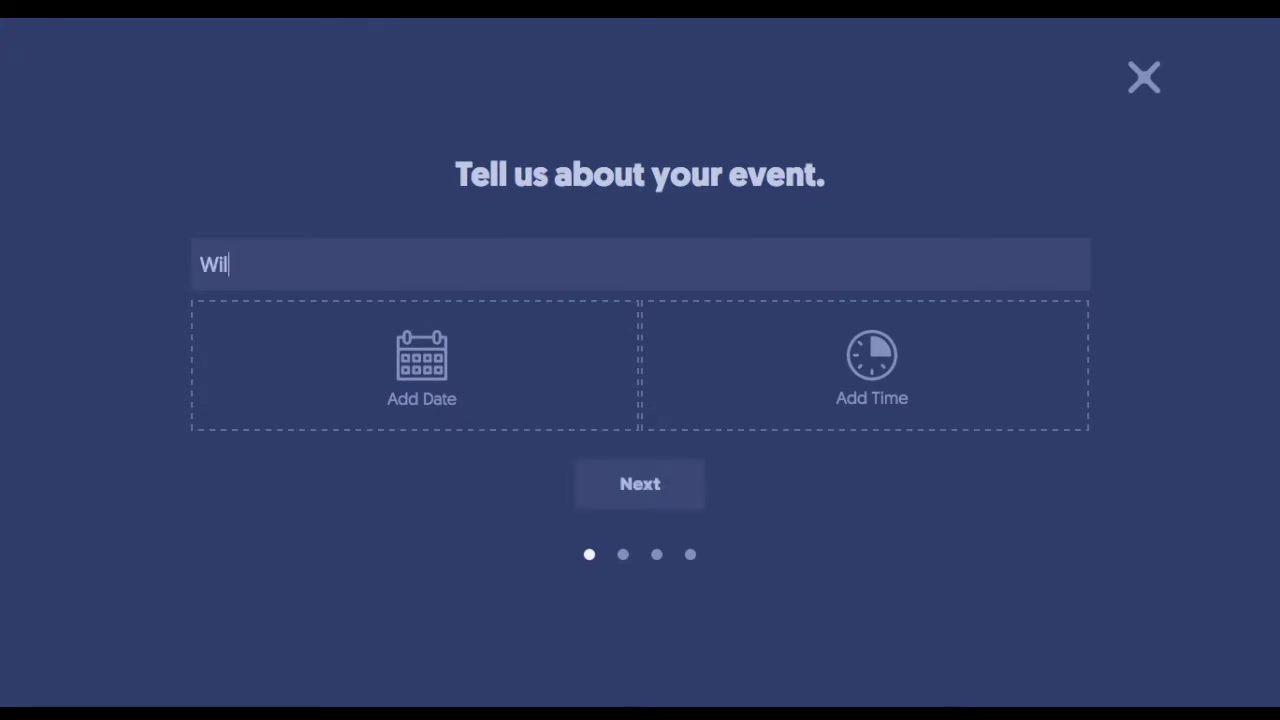
type("l's First Event")
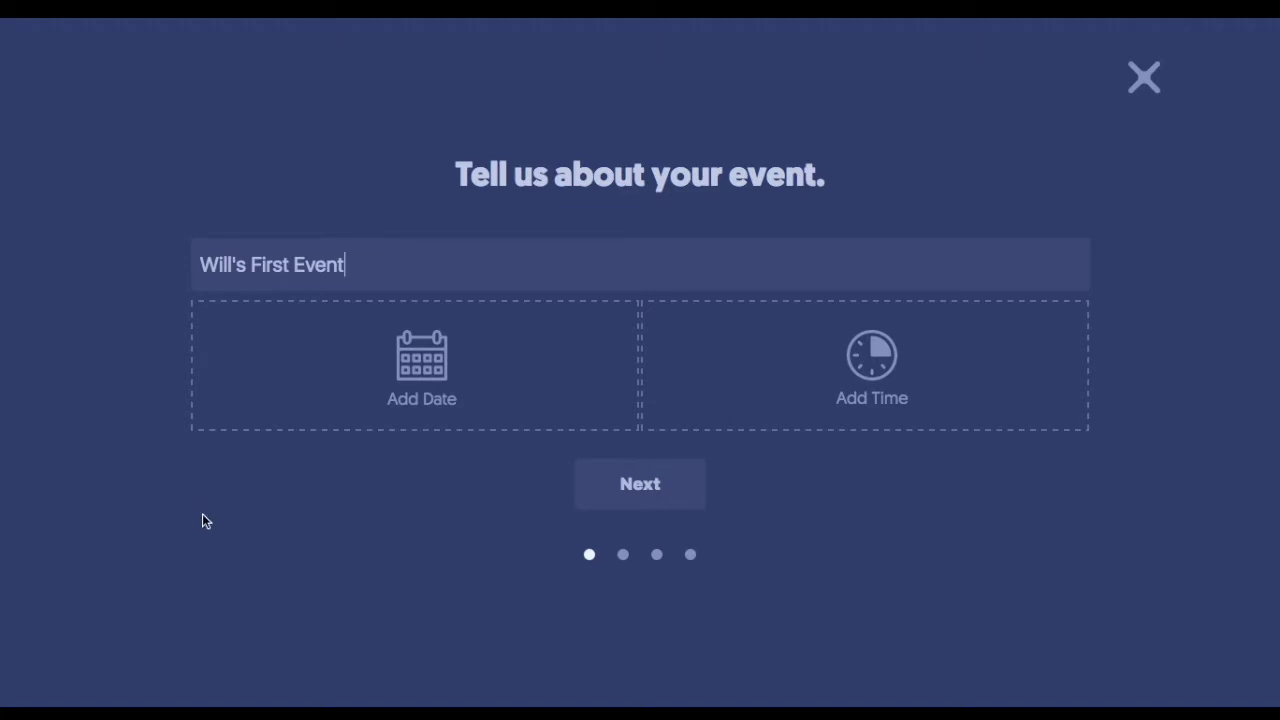
Step: Give the event dates February 13–14, 2017 with 12:00 AM times and continue
left_click(424, 364)
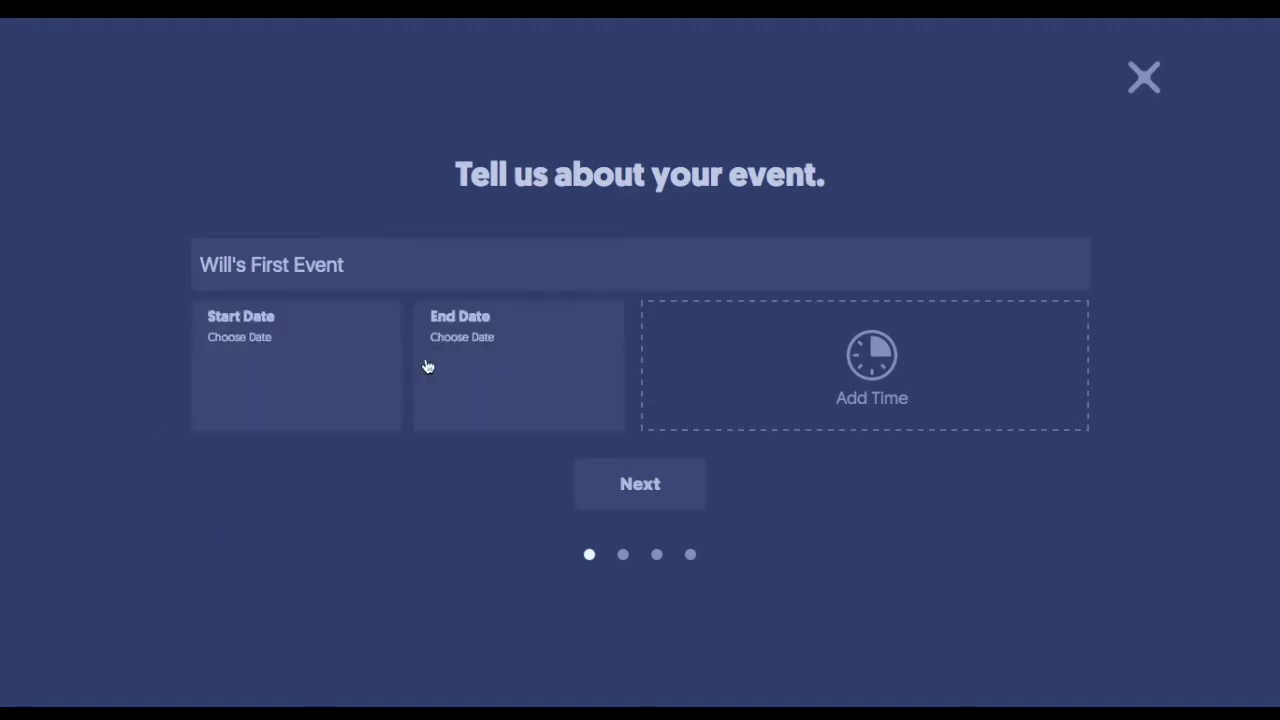
left_click(319, 372)
left_click(243, 478)
left_click(530, 403)
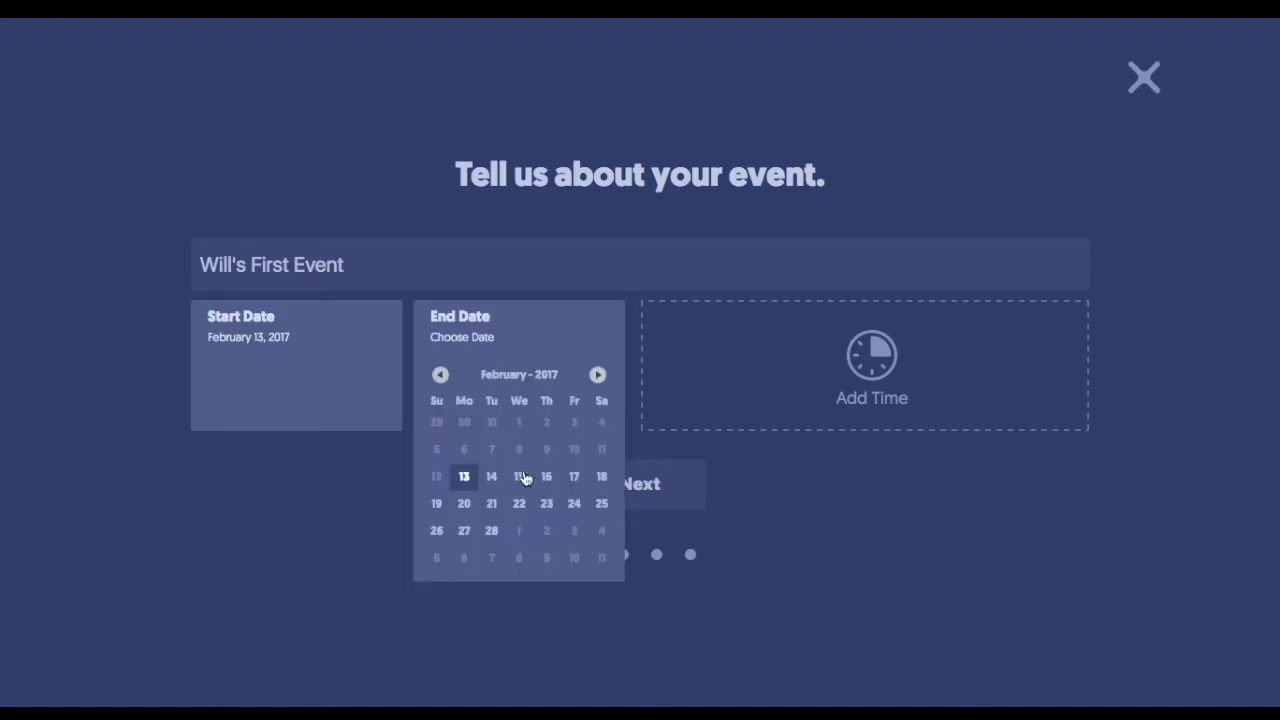
left_click(493, 478)
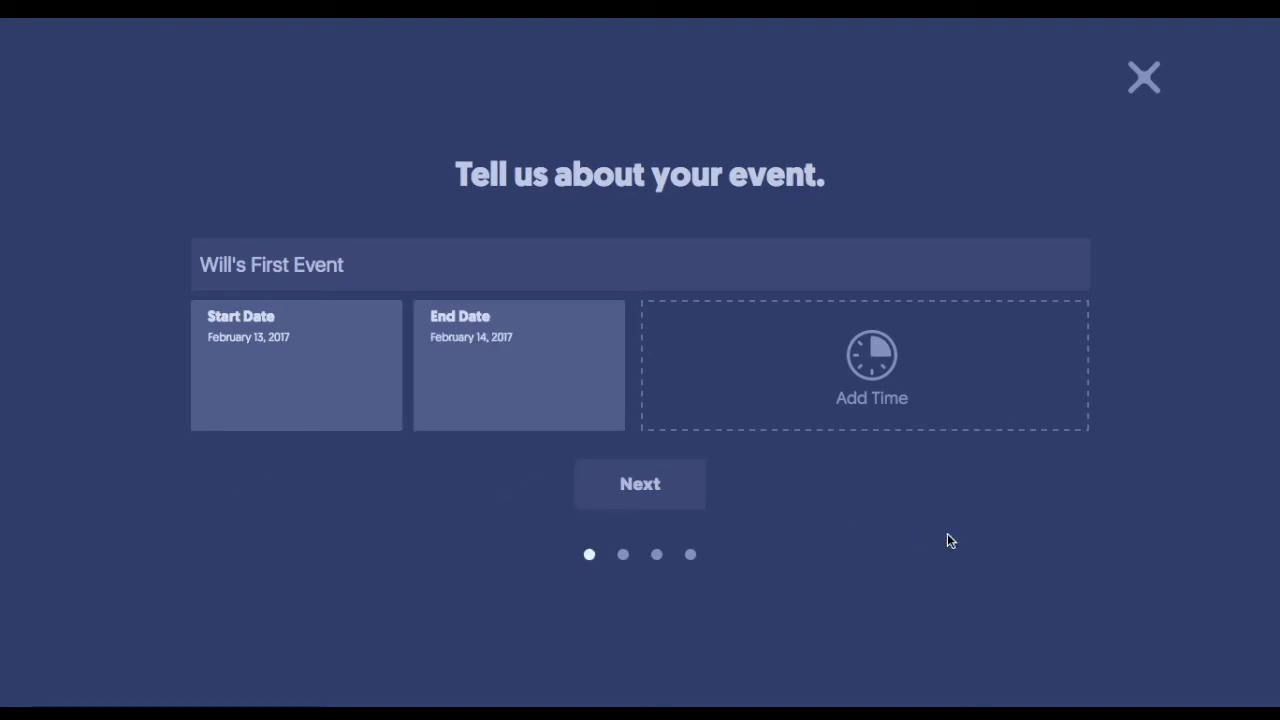
left_click(896, 360)
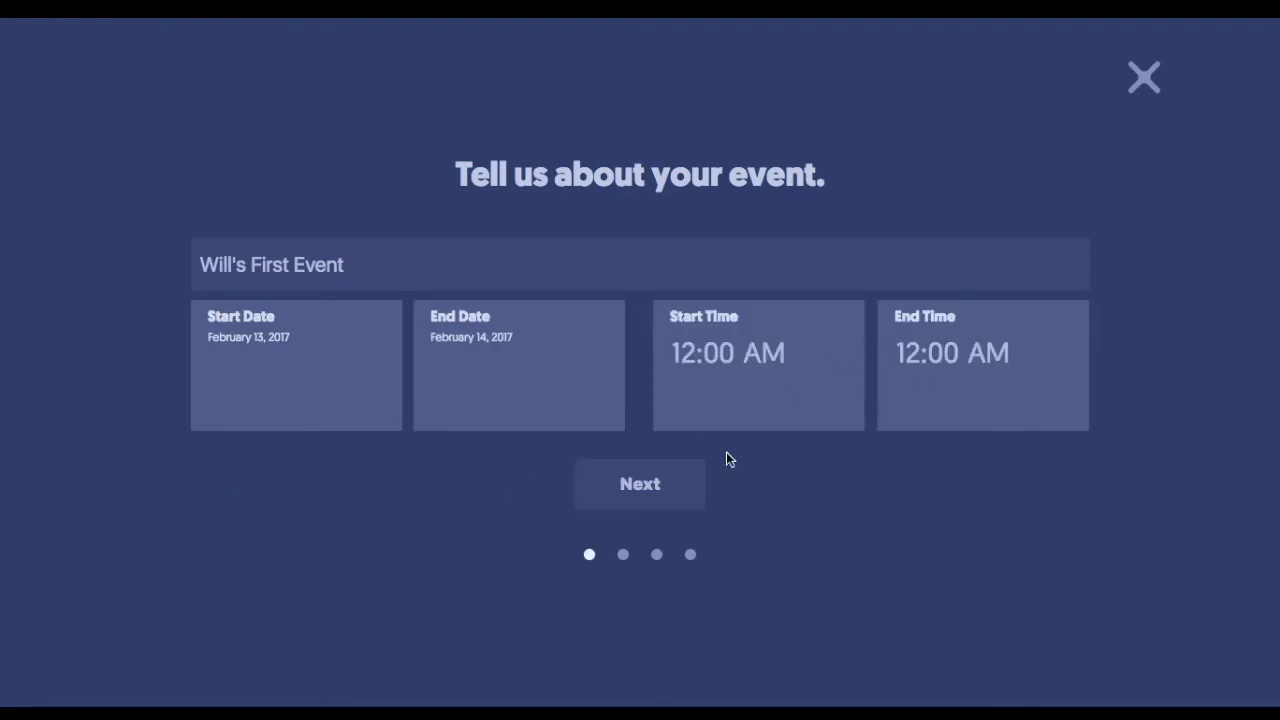
left_click(638, 491)
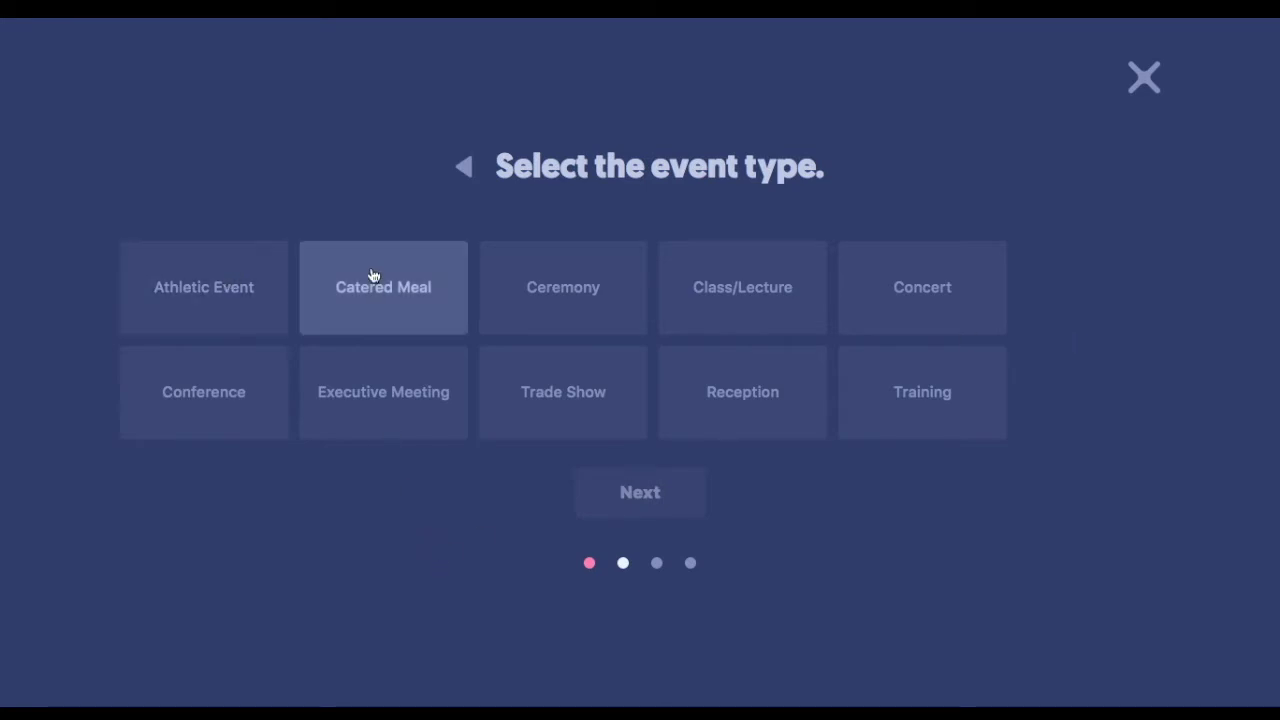
Step: Choose Catered Meal as the event type and Social as the industry, then create the event
left_click(408, 289)
left_click(634, 490)
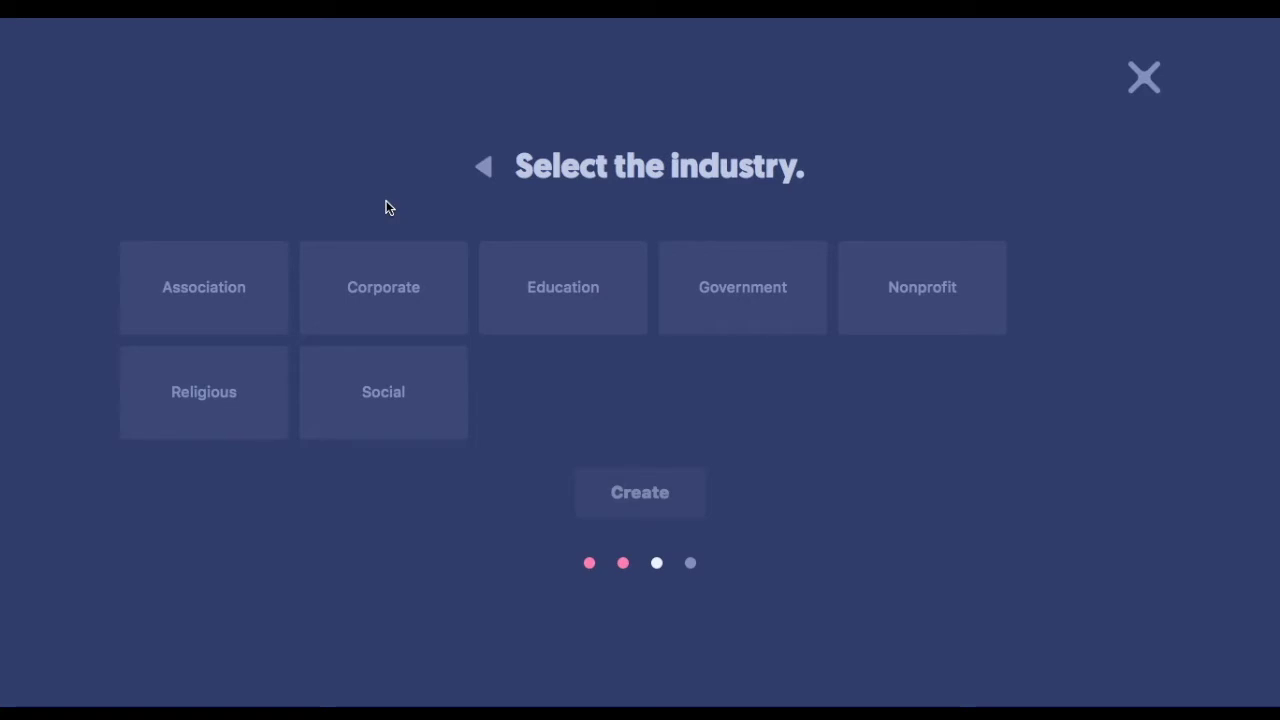
left_click(371, 391)
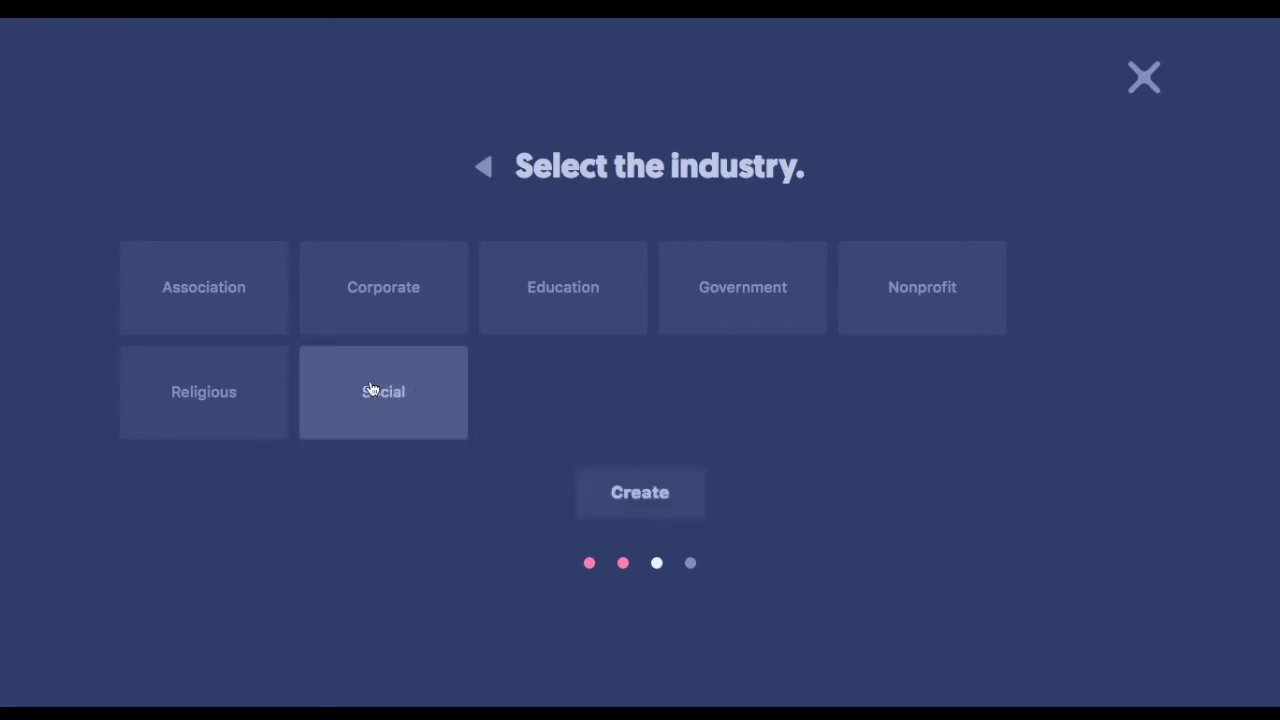
left_click(640, 491)
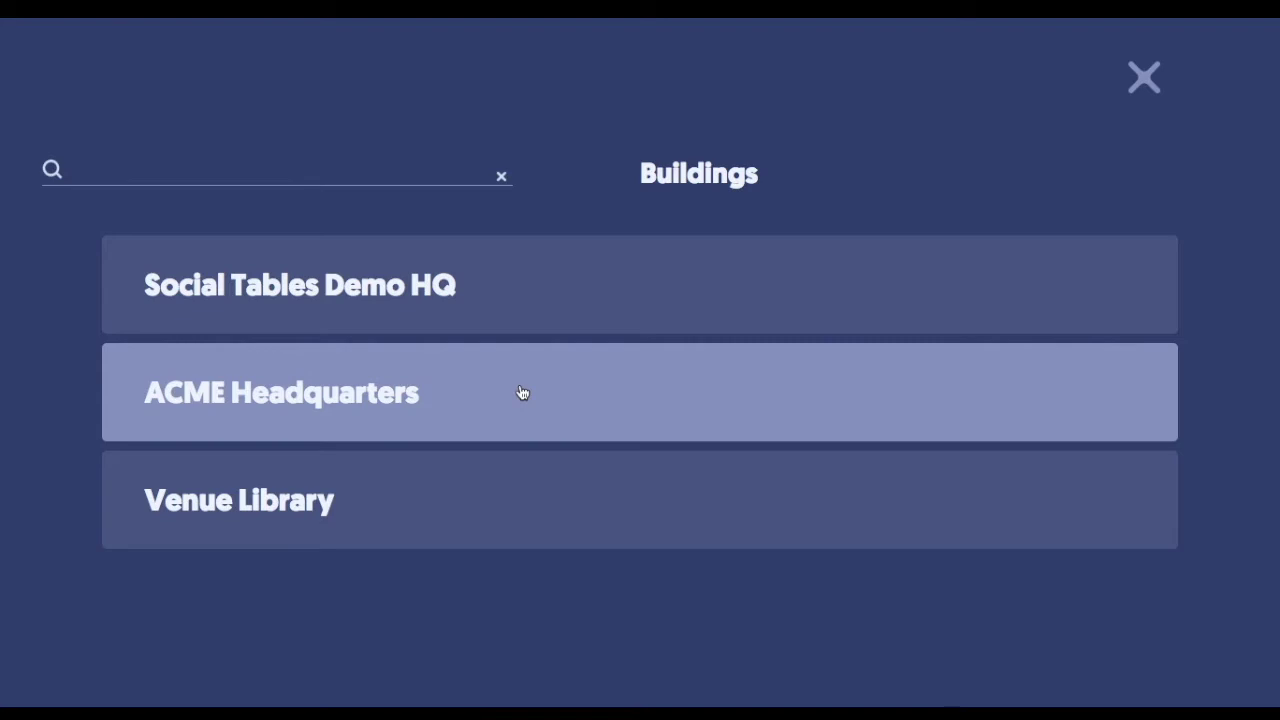
Step: Drill into ACME Headquarters > ACME Ballroom to list the Grand Ballroom Full layouts
left_click(522, 393)
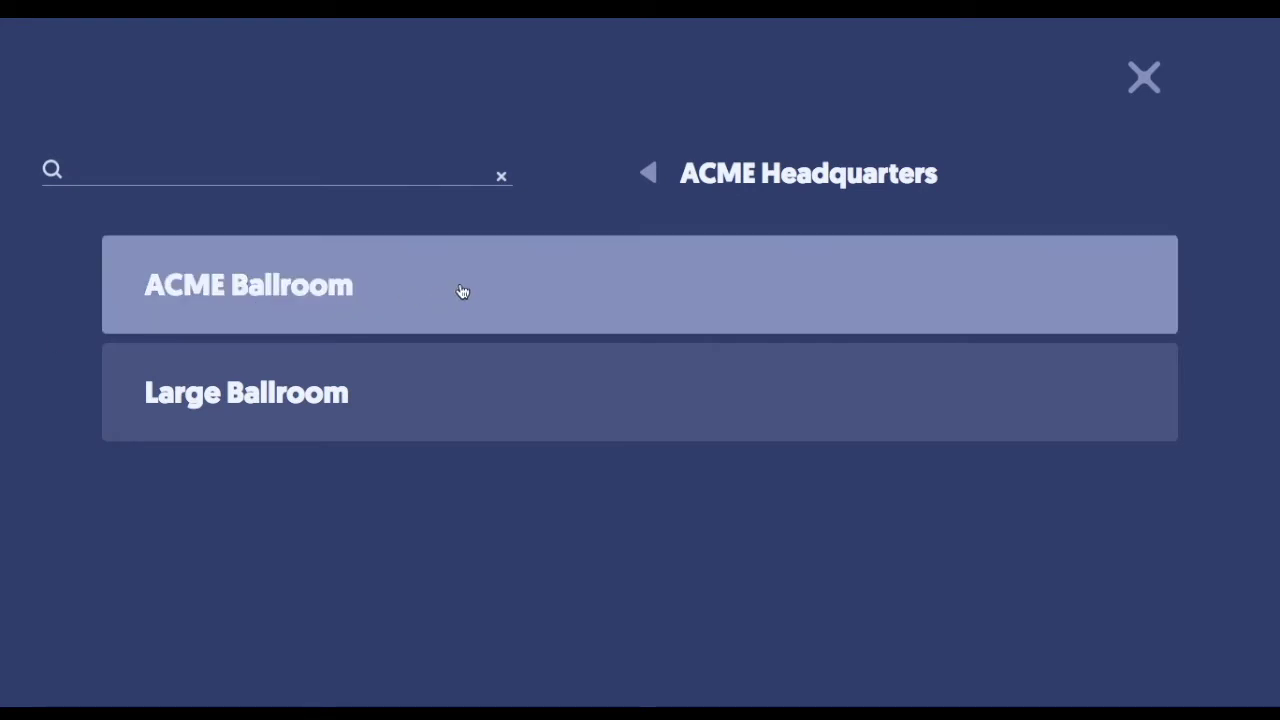
left_click(462, 291)
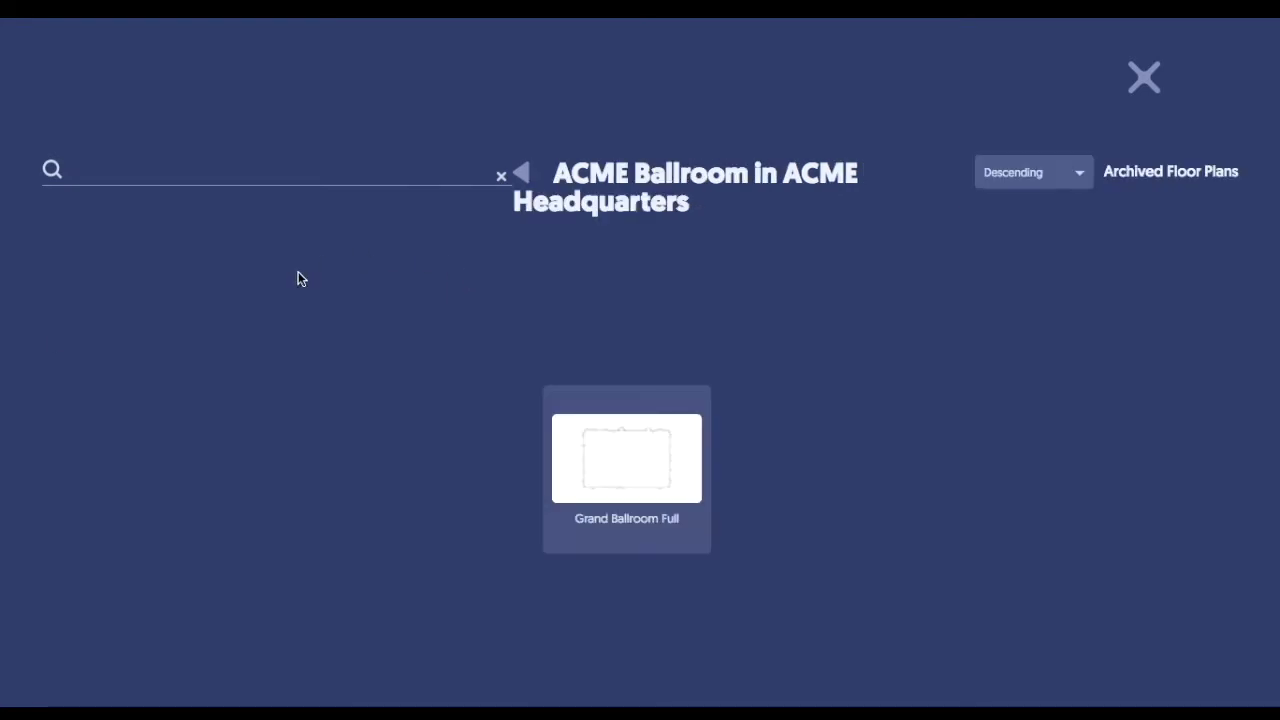
left_click(611, 442)
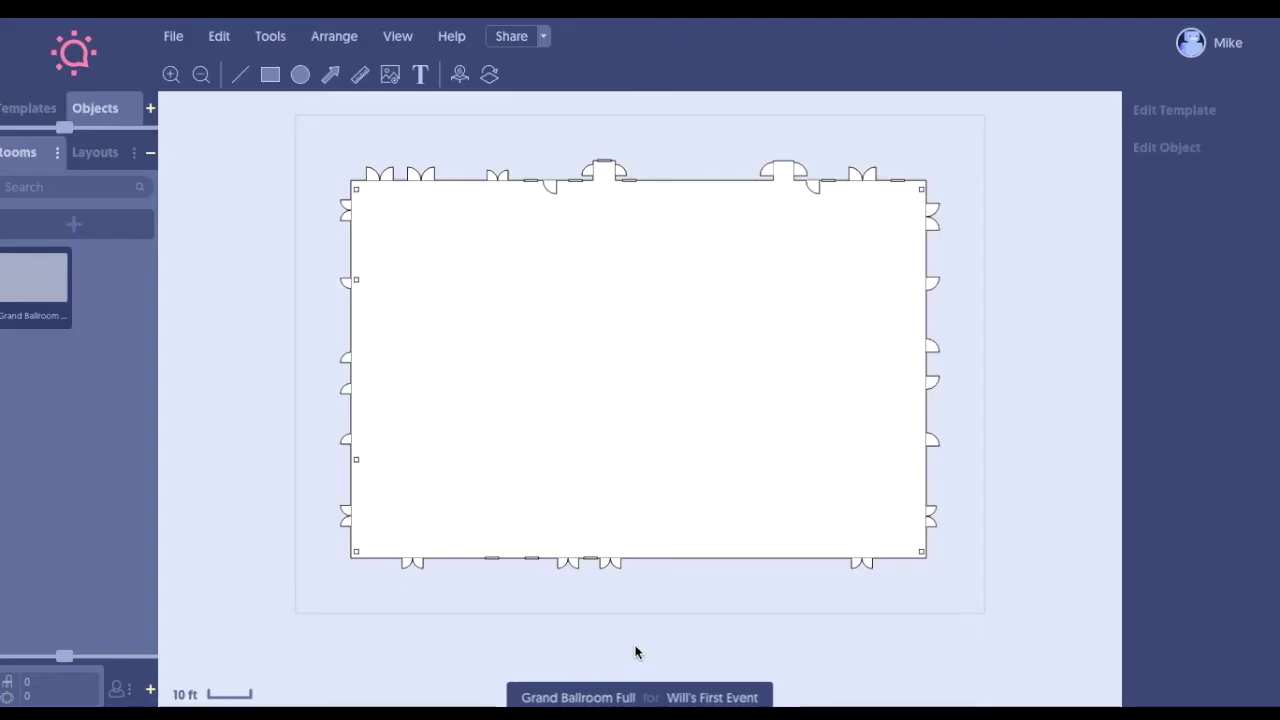
Step: Zoom and pan around the empty Grand Ballroom Full floor plan to inspect its outline and doors
scroll(424, 363, "up", 3)
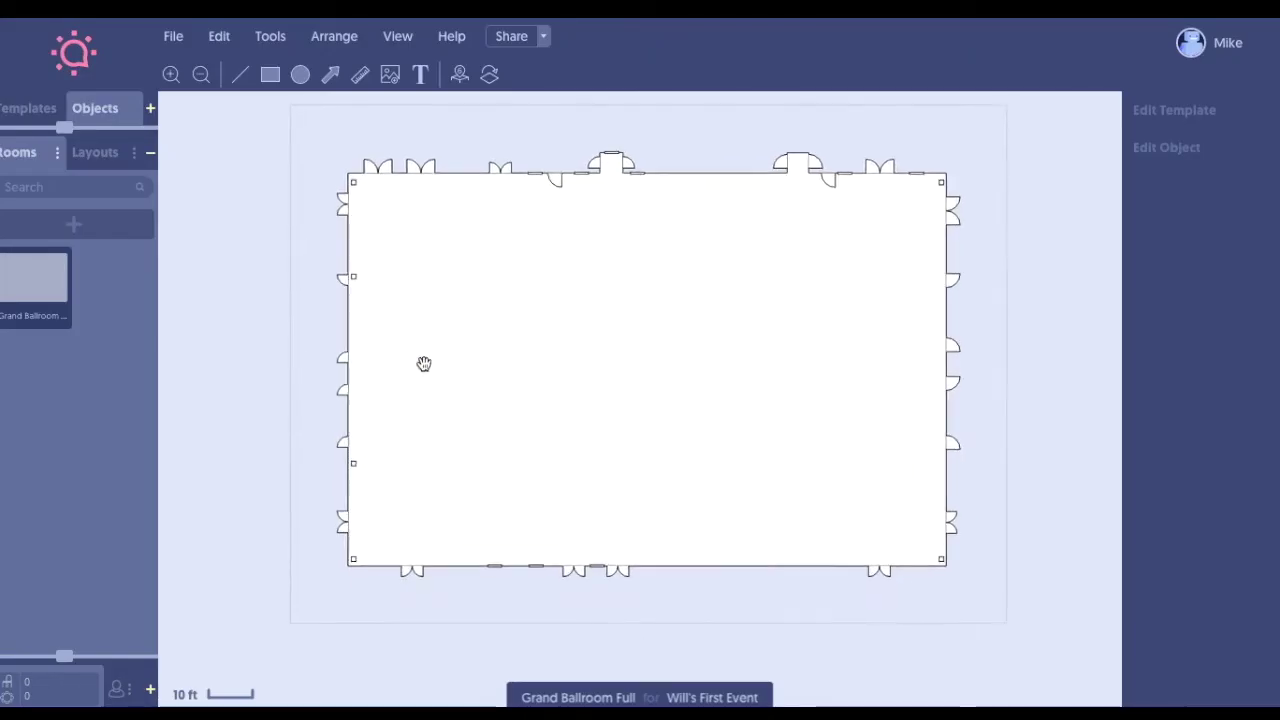
scroll(424, 363, "up", 3)
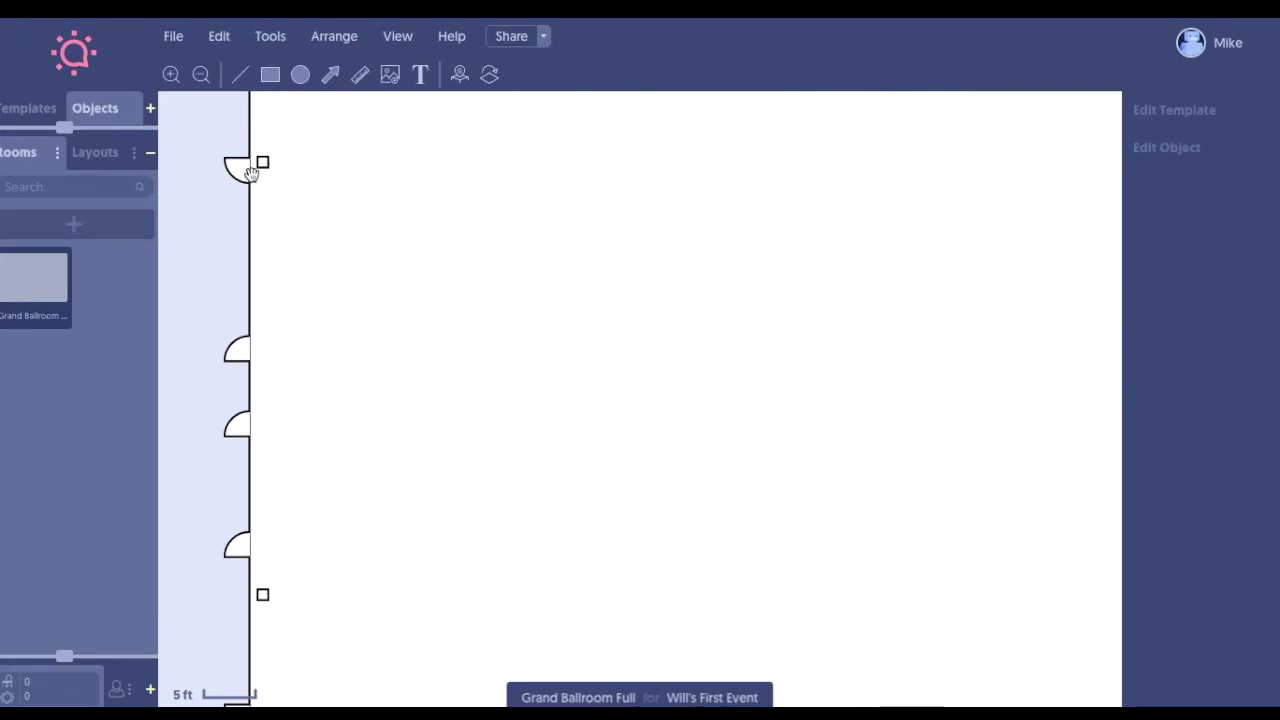
left_click_drag(289, 183, 343, 257)
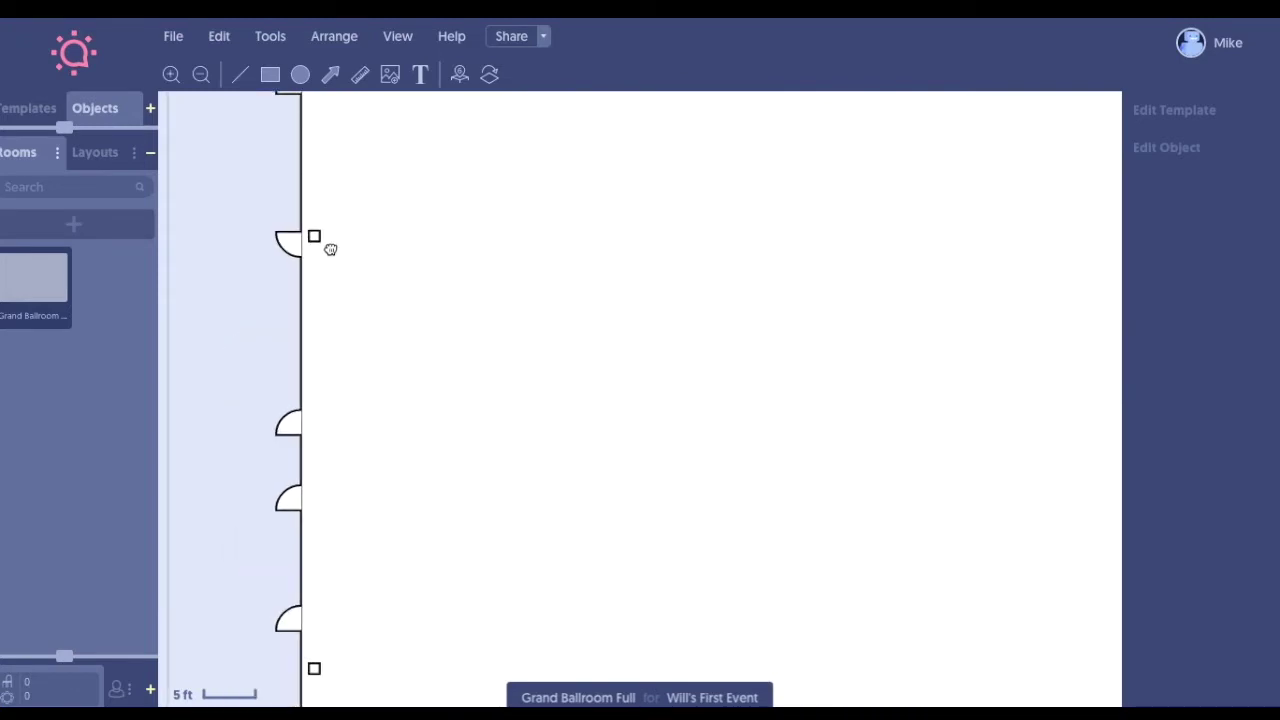
scroll(326, 222, "down", 1)
scroll(326, 222, "down", 3)
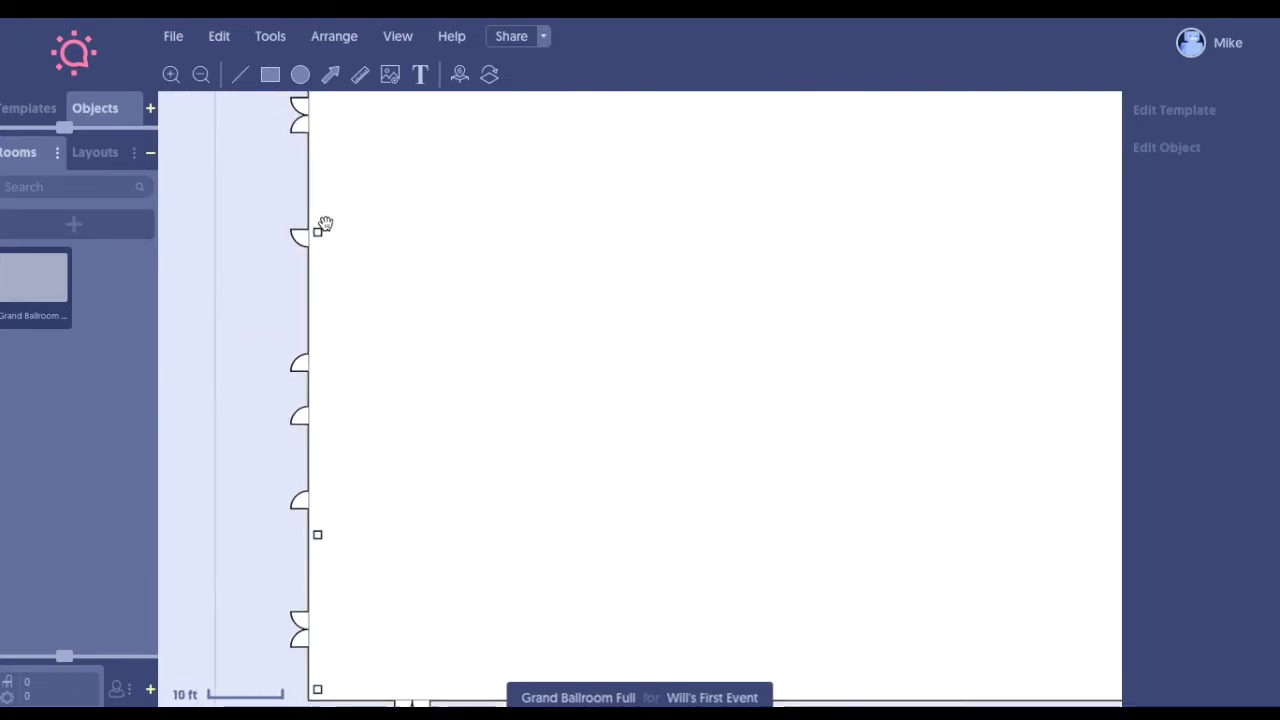
left_click_drag(637, 329, 489, 322)
scroll(489, 322, "down", 1)
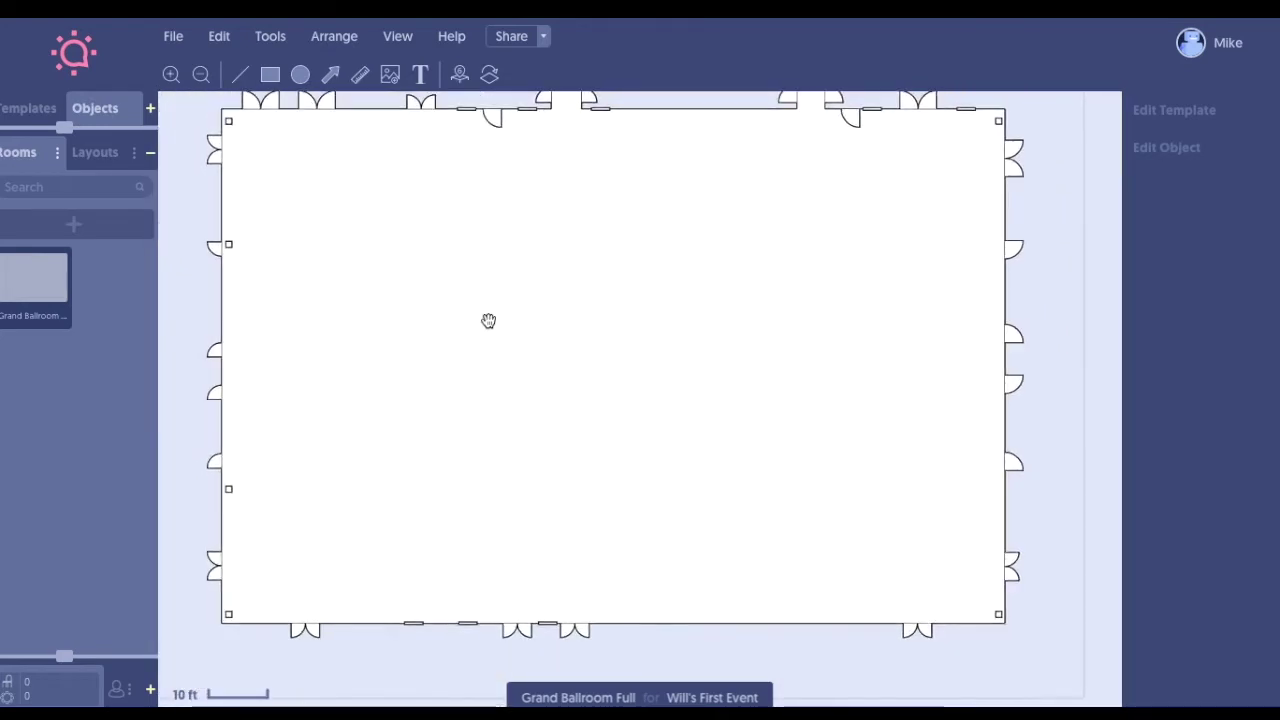
Step: Place the 'Stage, Podium, x2 Projectors' set from My Favorites against the ballroom's left wall
left_click(150, 109)
scroll(66, 559, "down", 3)
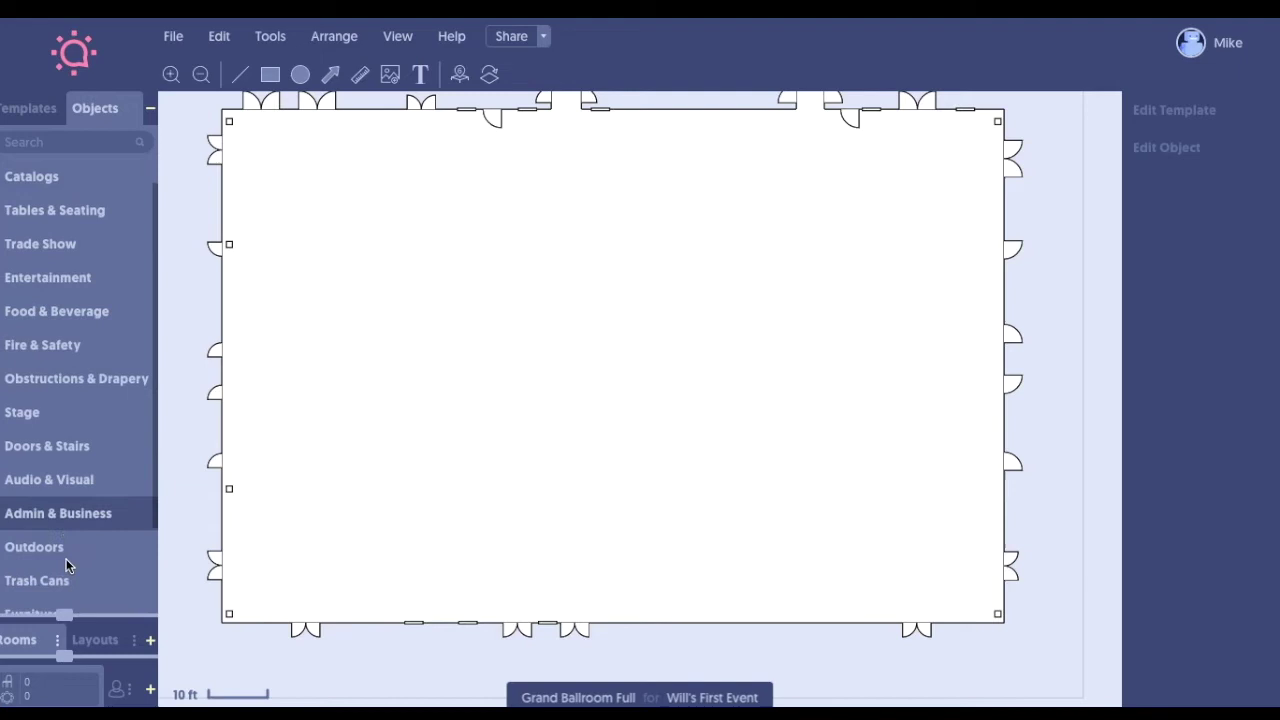
scroll(68, 568, "up", 3)
left_click(57, 141)
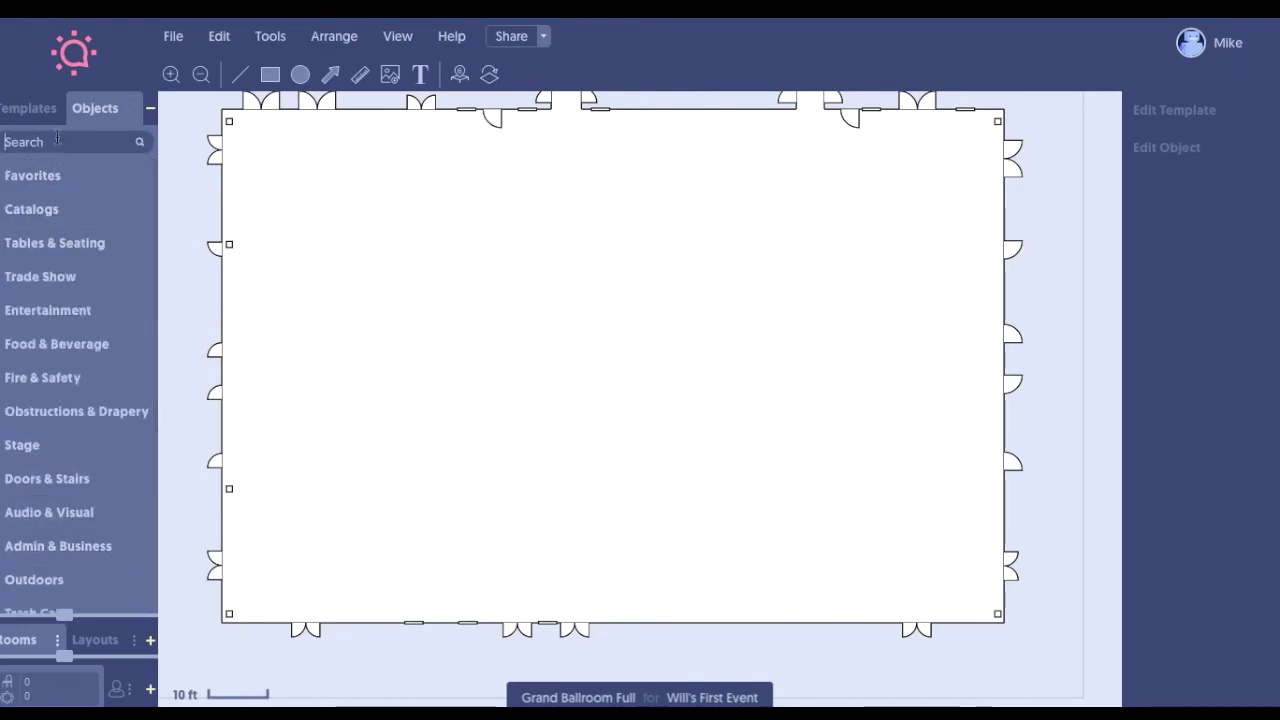
left_click(32, 177)
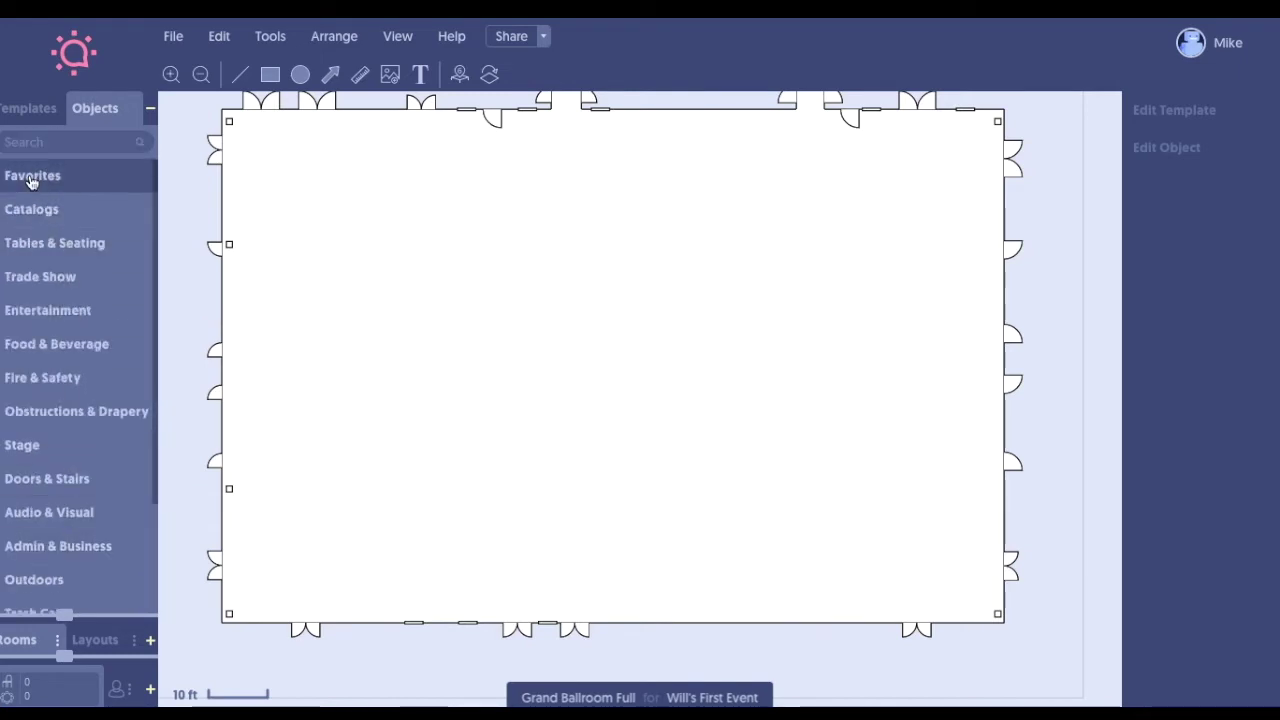
left_click(40, 222)
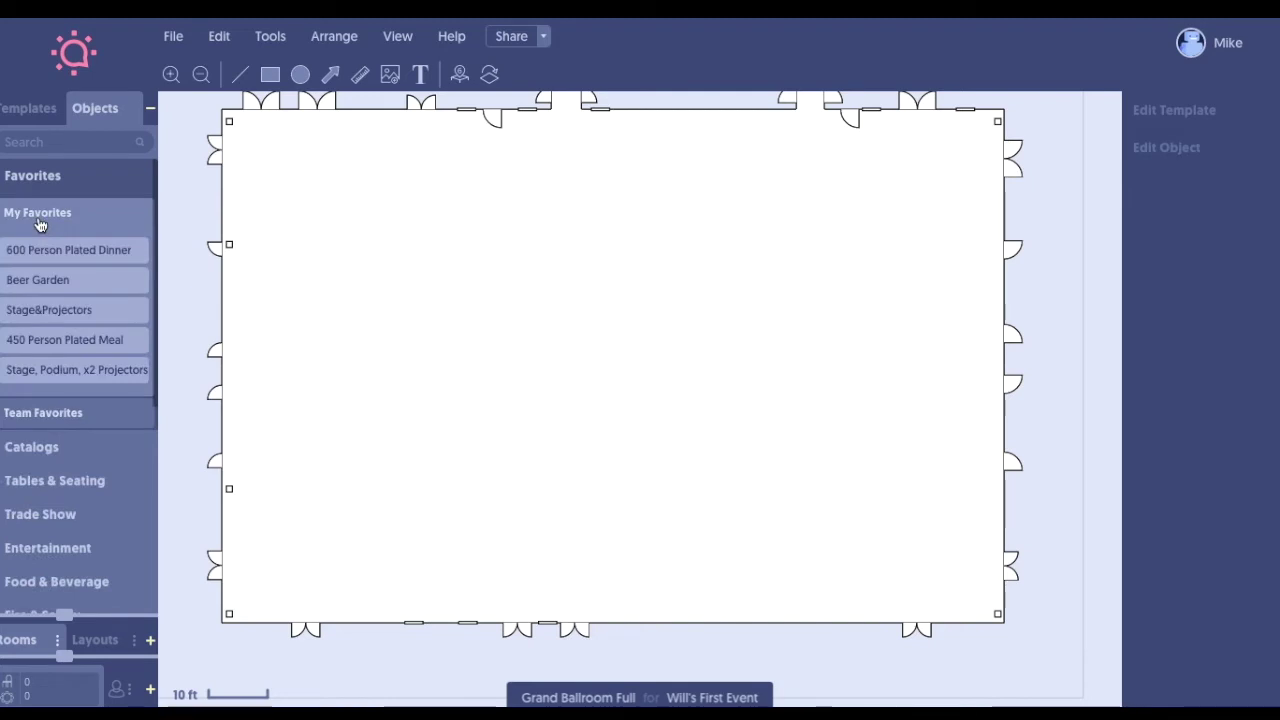
scroll(51, 250, "down", 2)
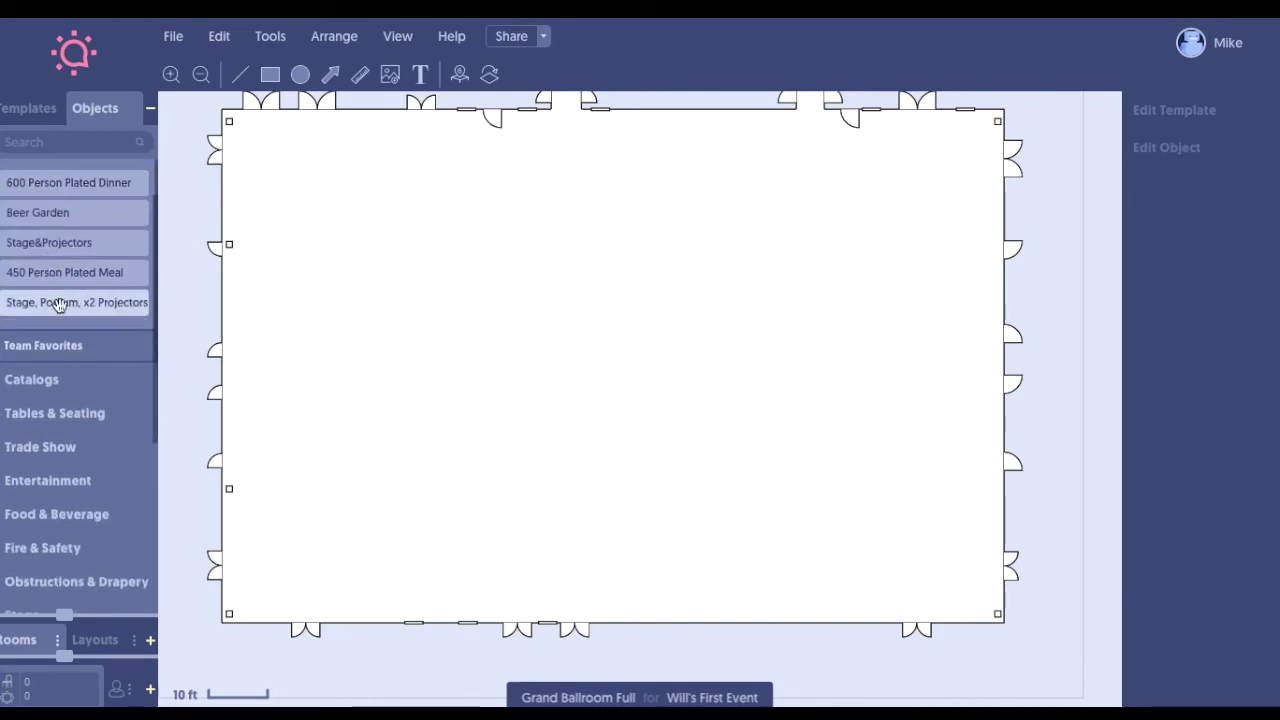
left_click_drag(60, 305, 289, 347)
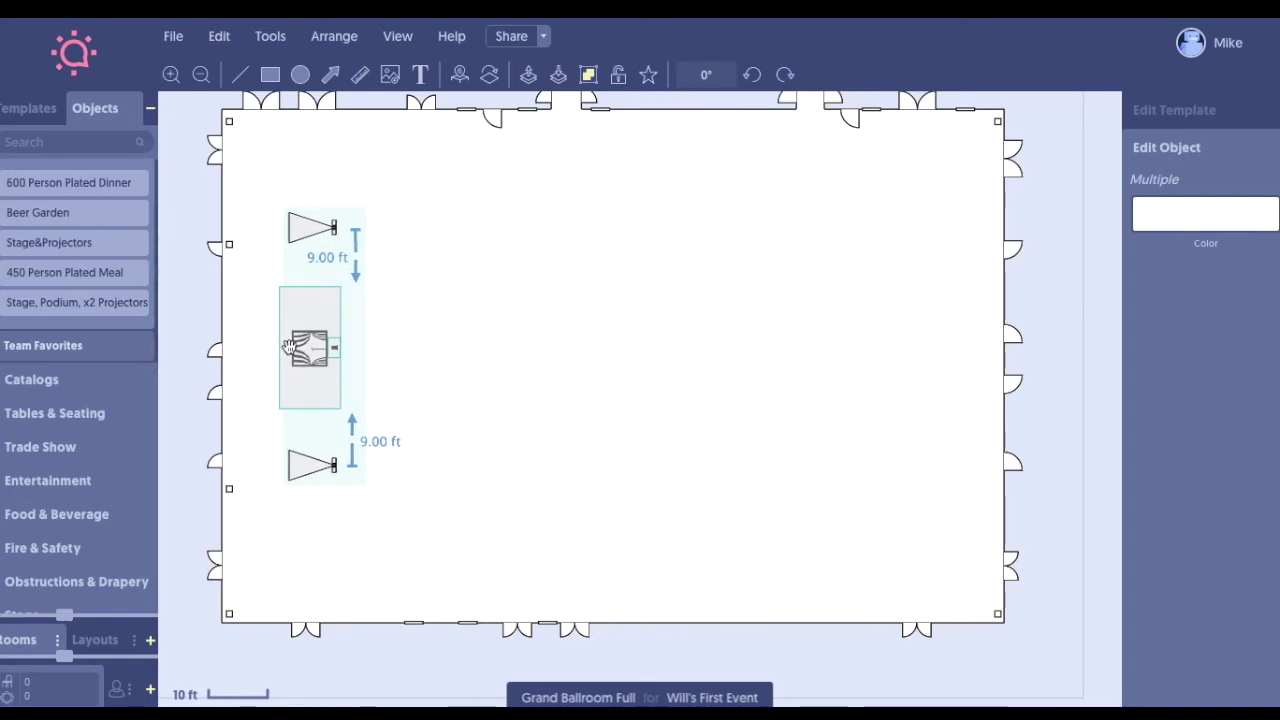
left_click(443, 374)
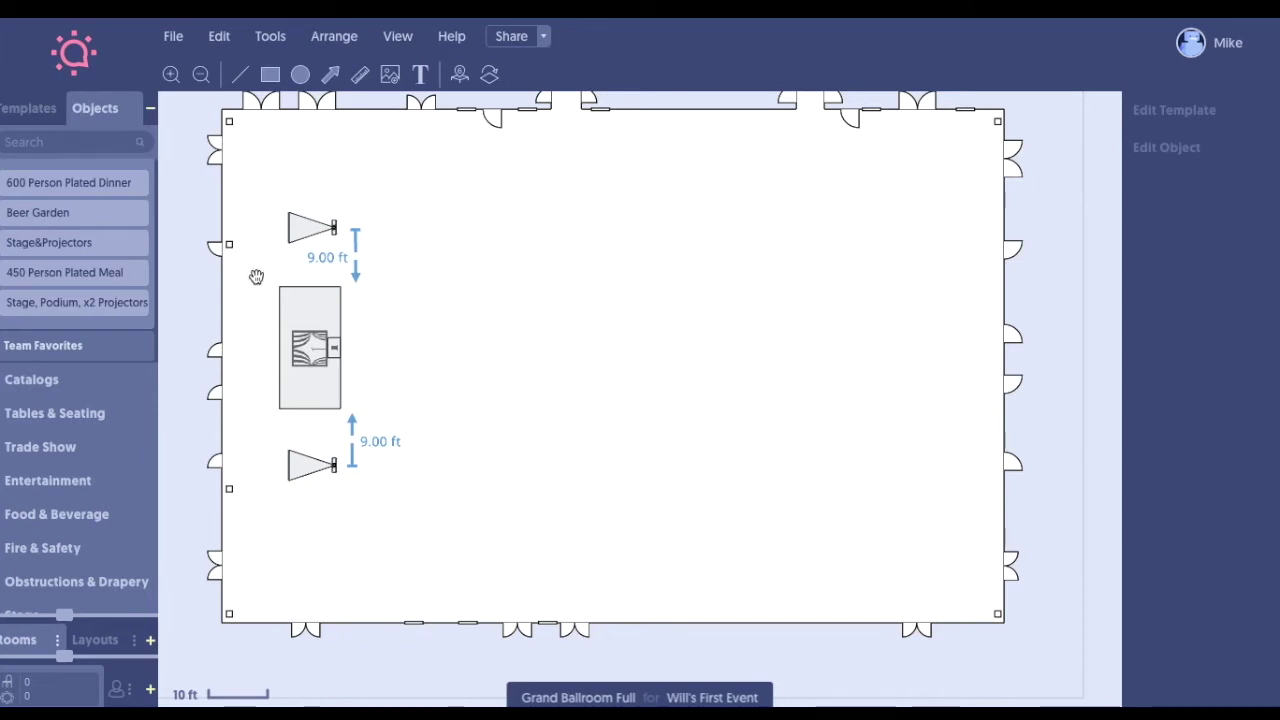
scroll(50, 311, "up", 1)
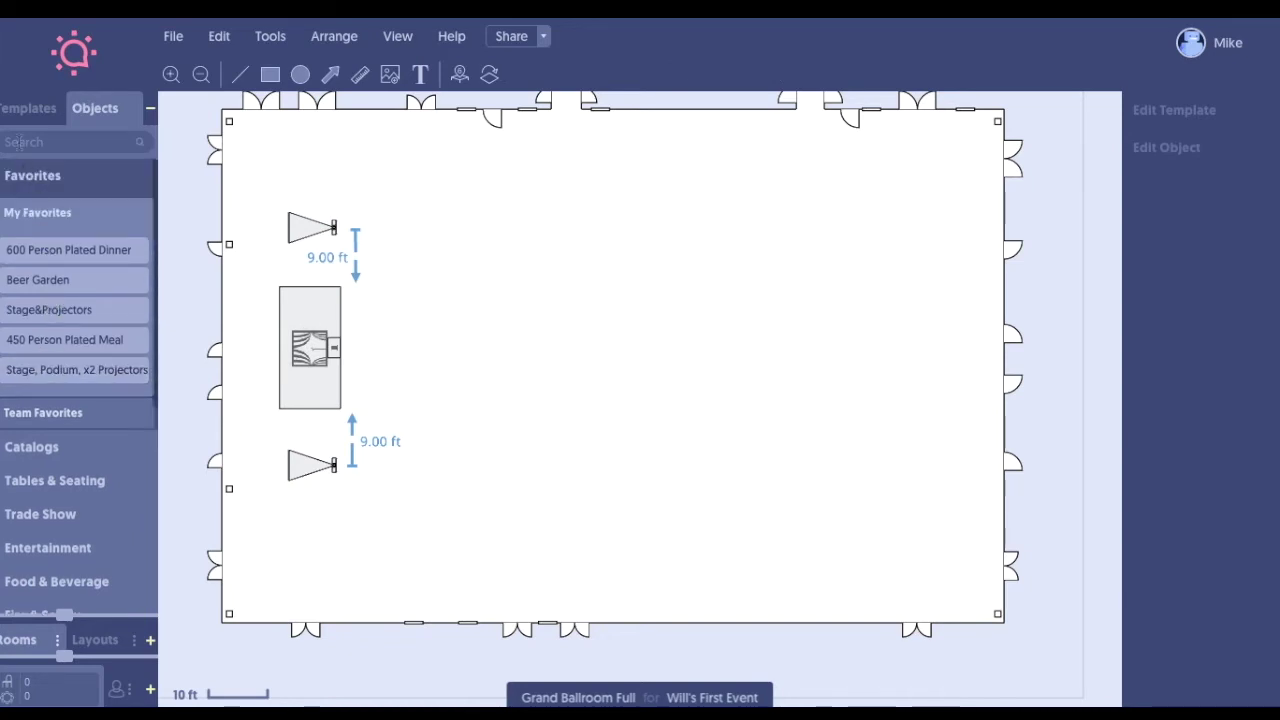
left_click(18, 110)
Step: Lay out the Staggered template of 42 round tables beside the stage and ungroup it
left_click(17, 165)
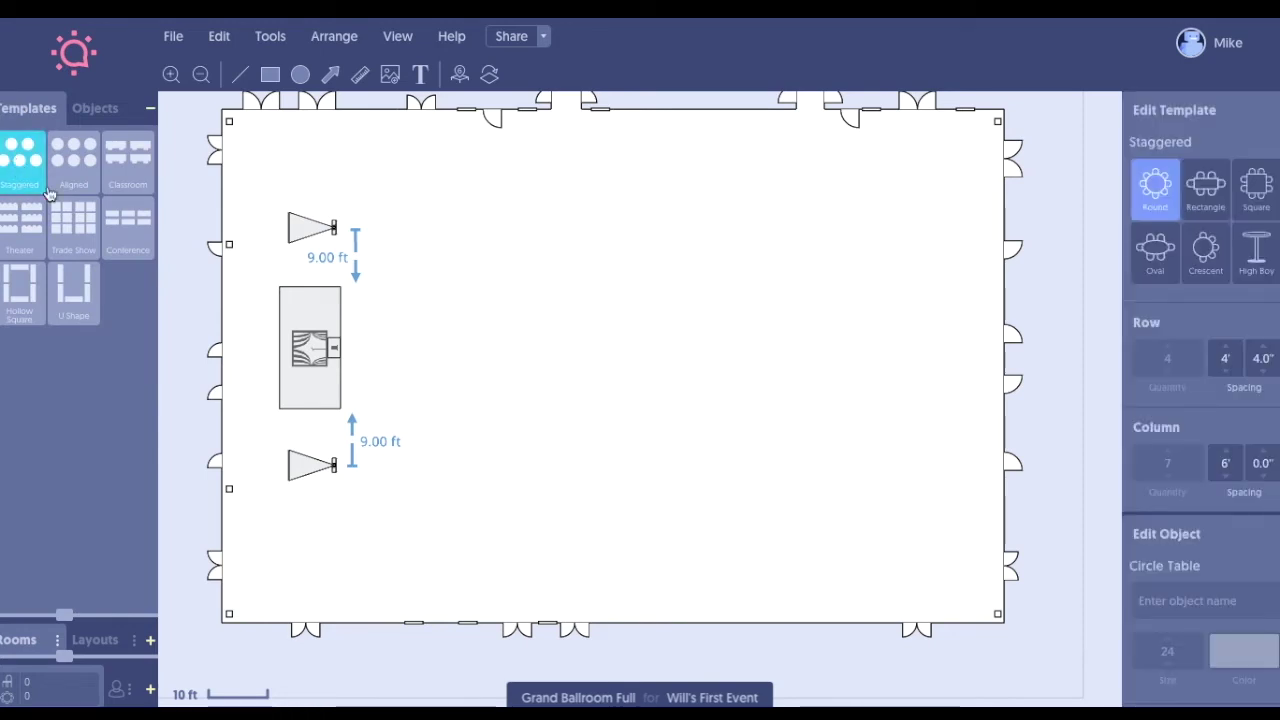
left_click_drag(411, 176, 946, 557)
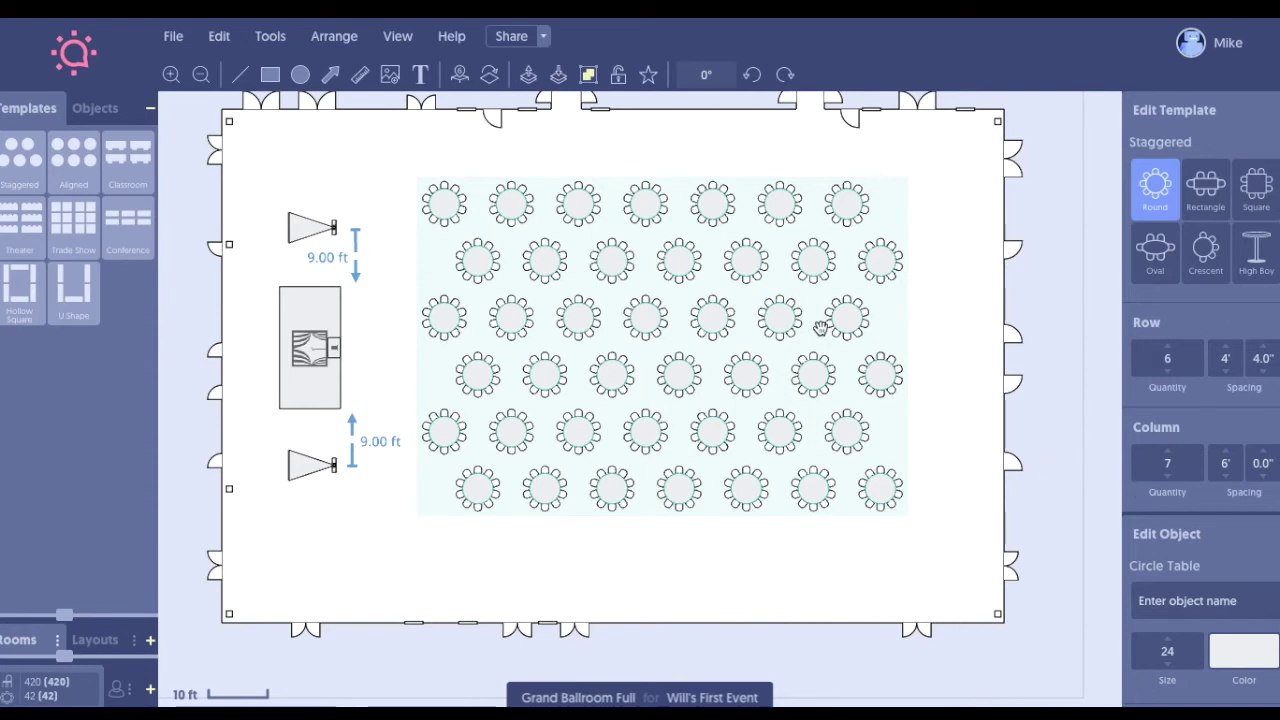
left_click(589, 78)
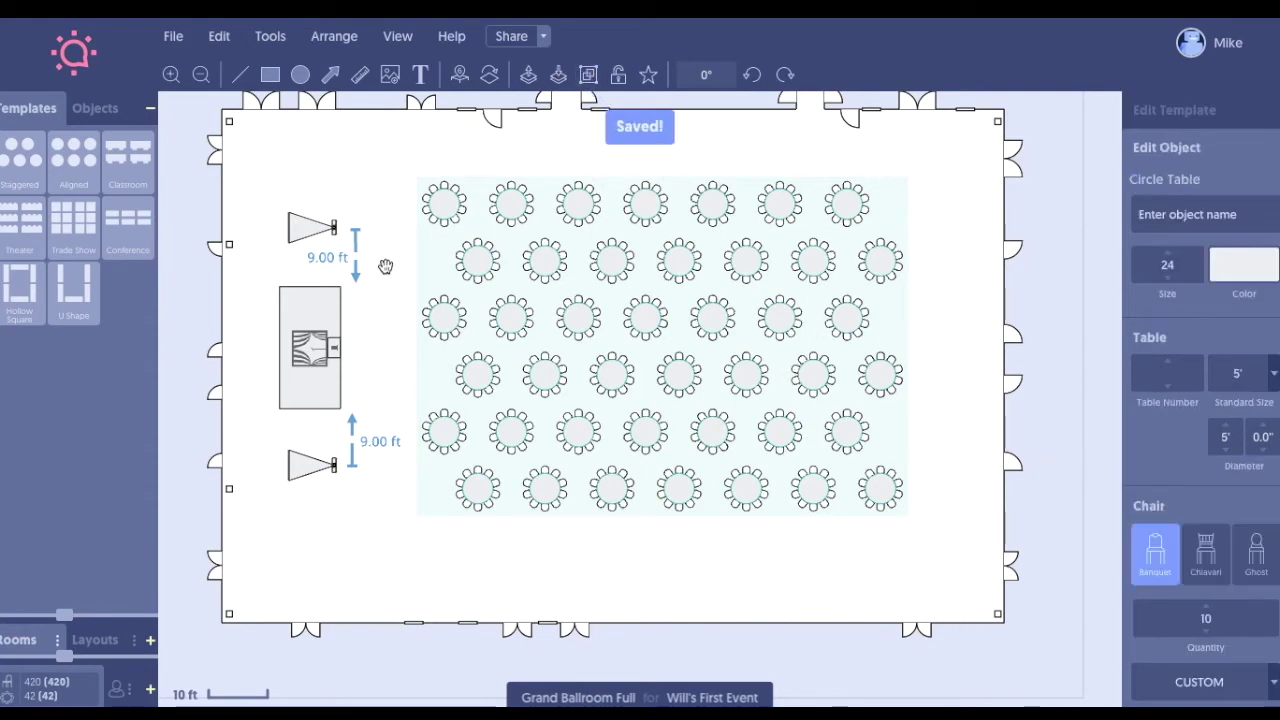
Step: Name the first table in the top row 'vip'
left_click(443, 205)
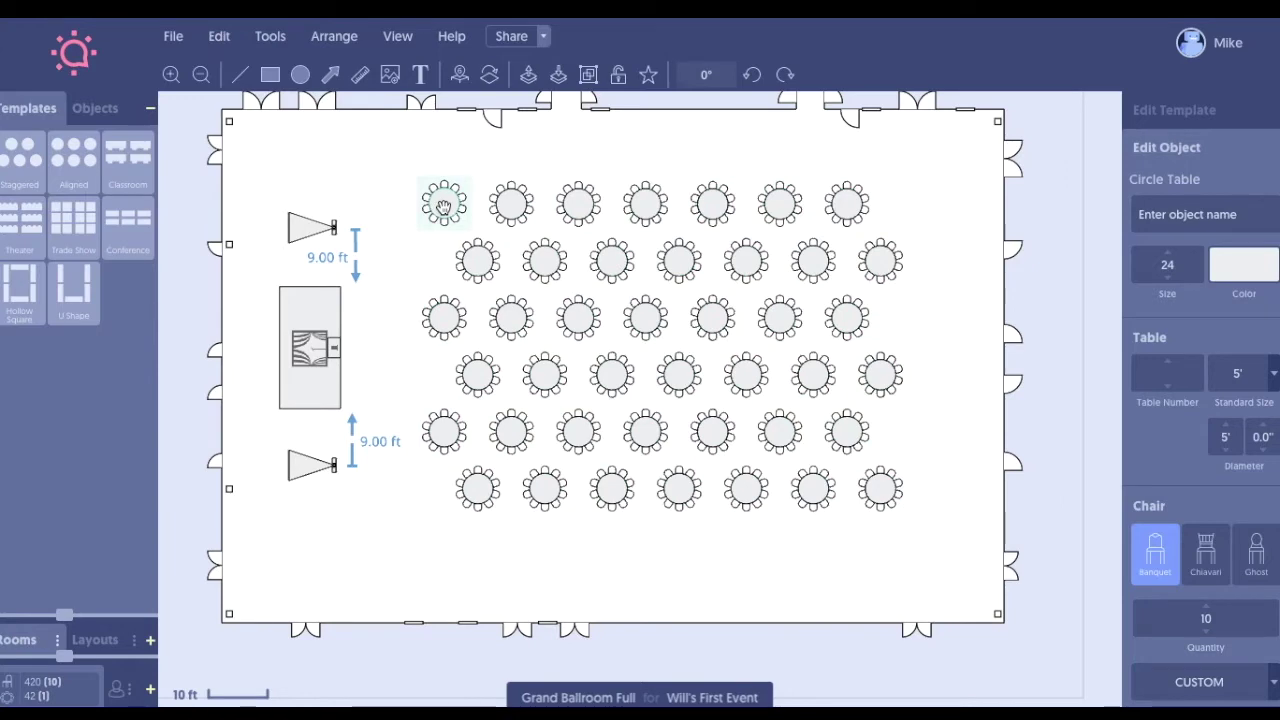
left_click(1175, 213)
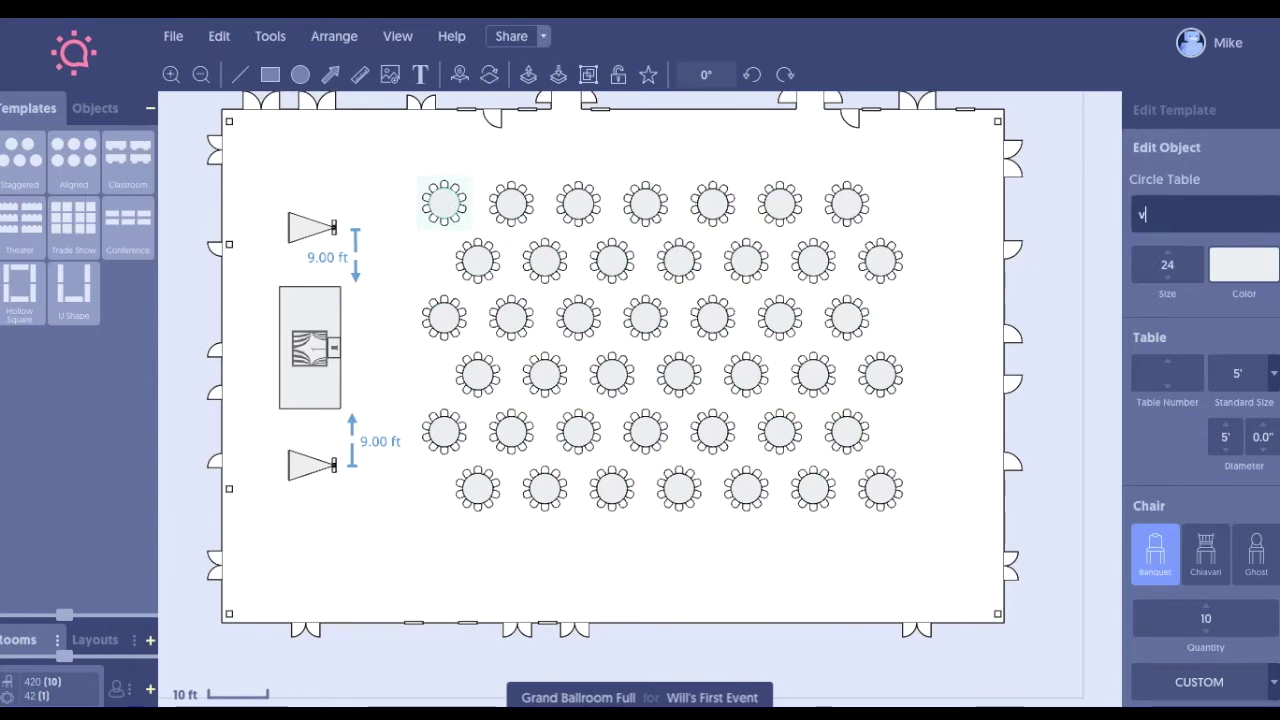
type("ip")
scroll(580, 207, "up", 2)
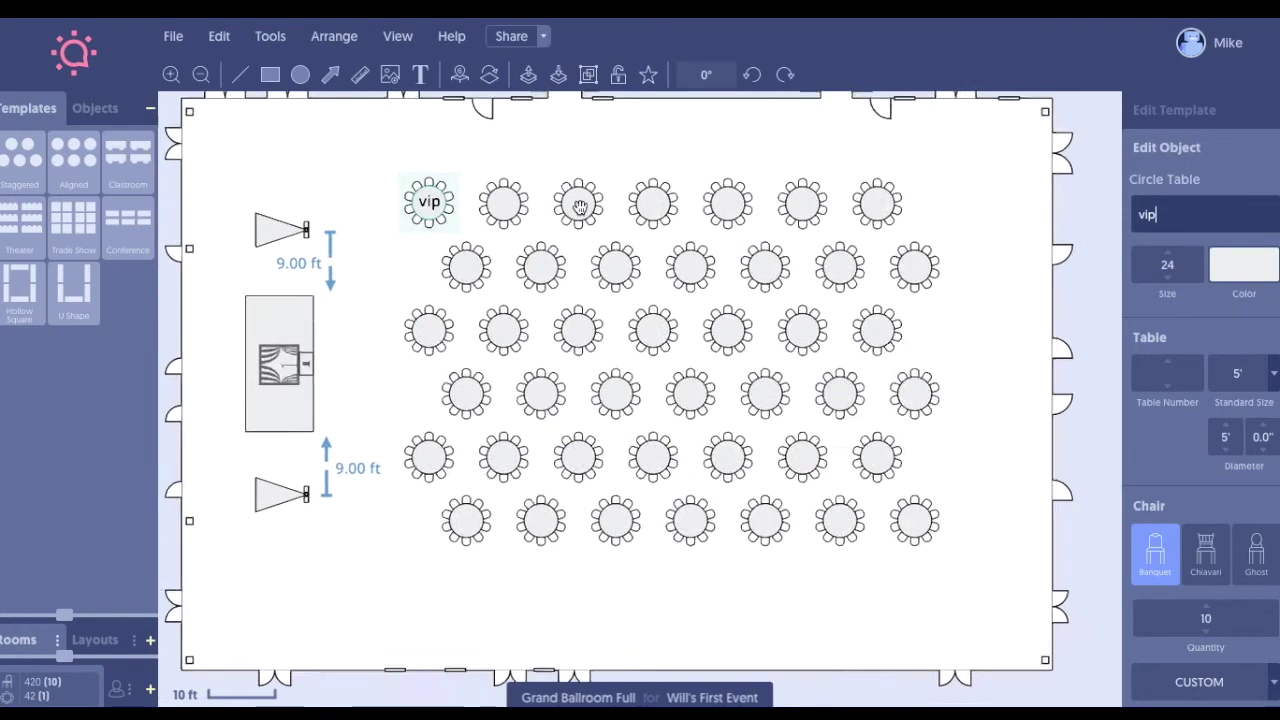
scroll(580, 207, "up", 2)
left_click(270, 186)
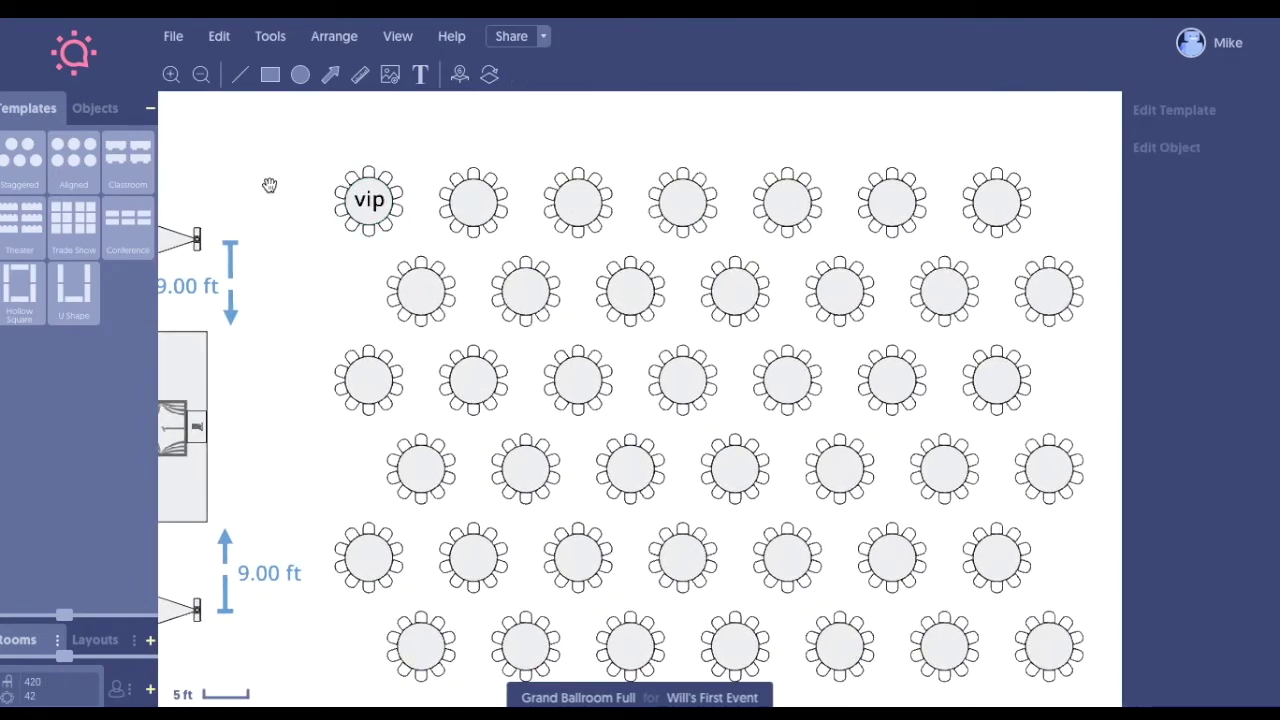
scroll(269, 185, "down", 2)
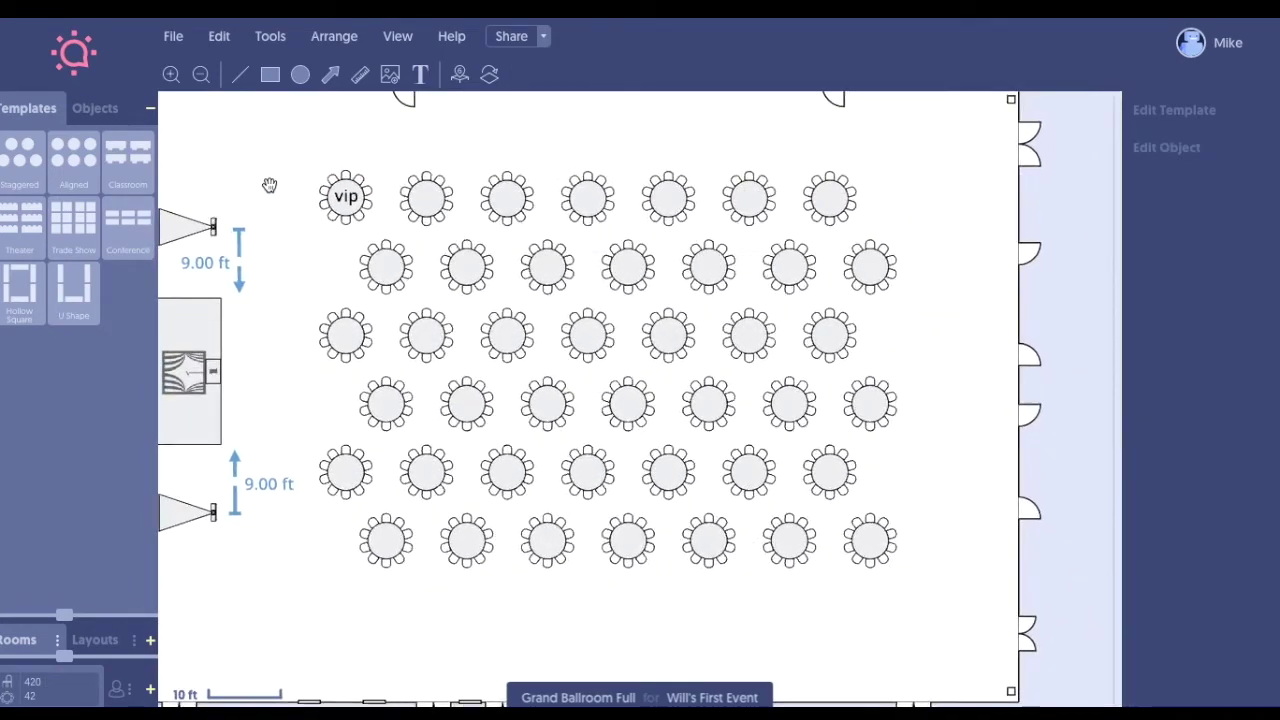
scroll(269, 185, "down", 1)
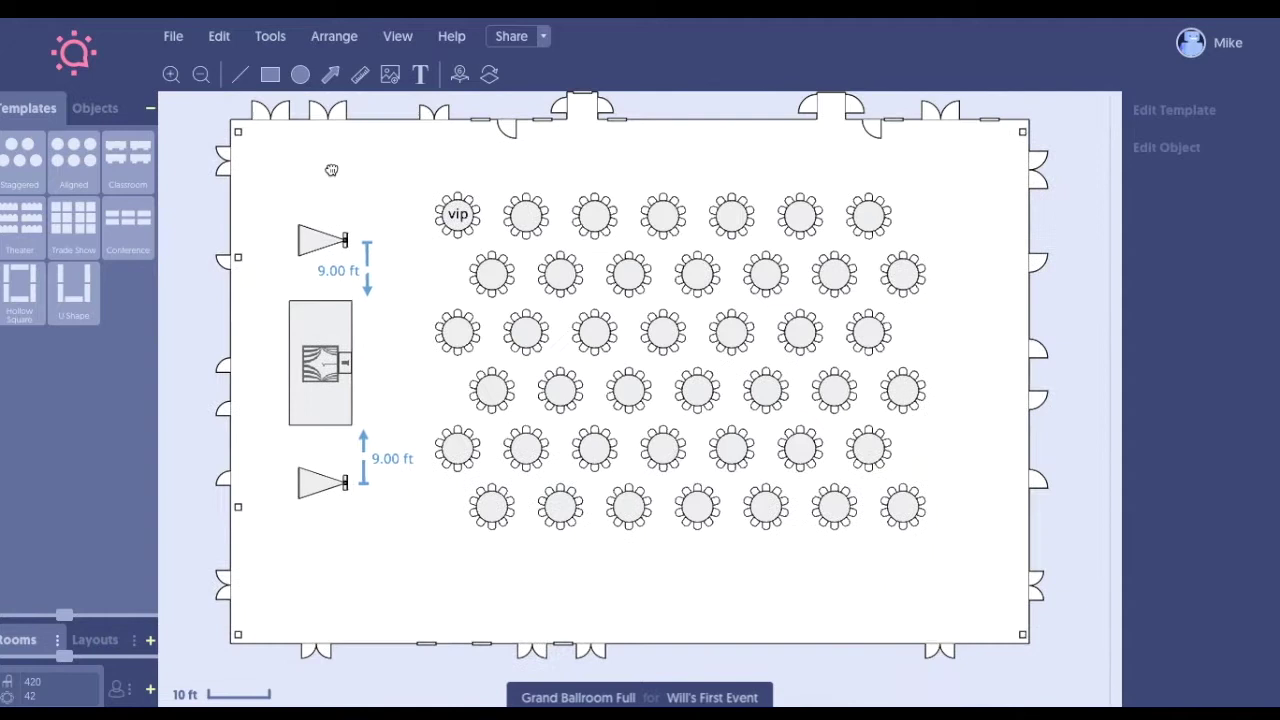
left_click_drag(331, 170, 327, 167)
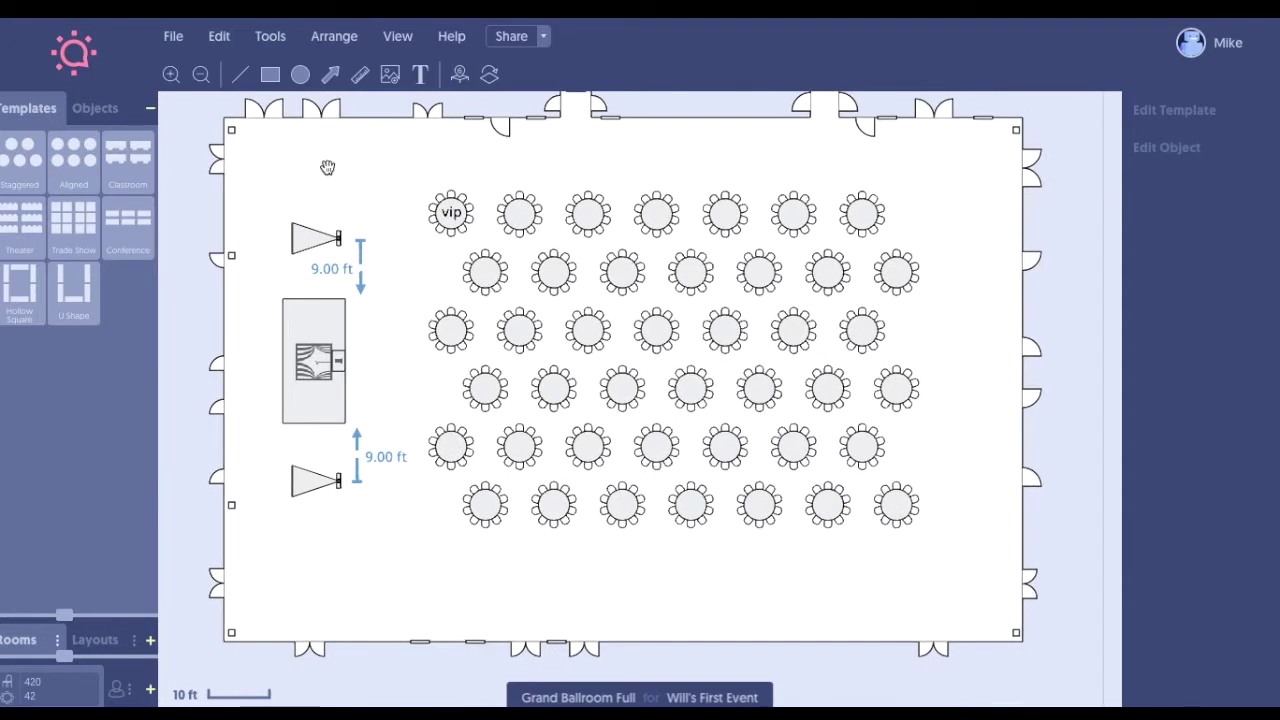
Step: In Share, start adding a collaborator and keep the View permission
left_click(546, 40)
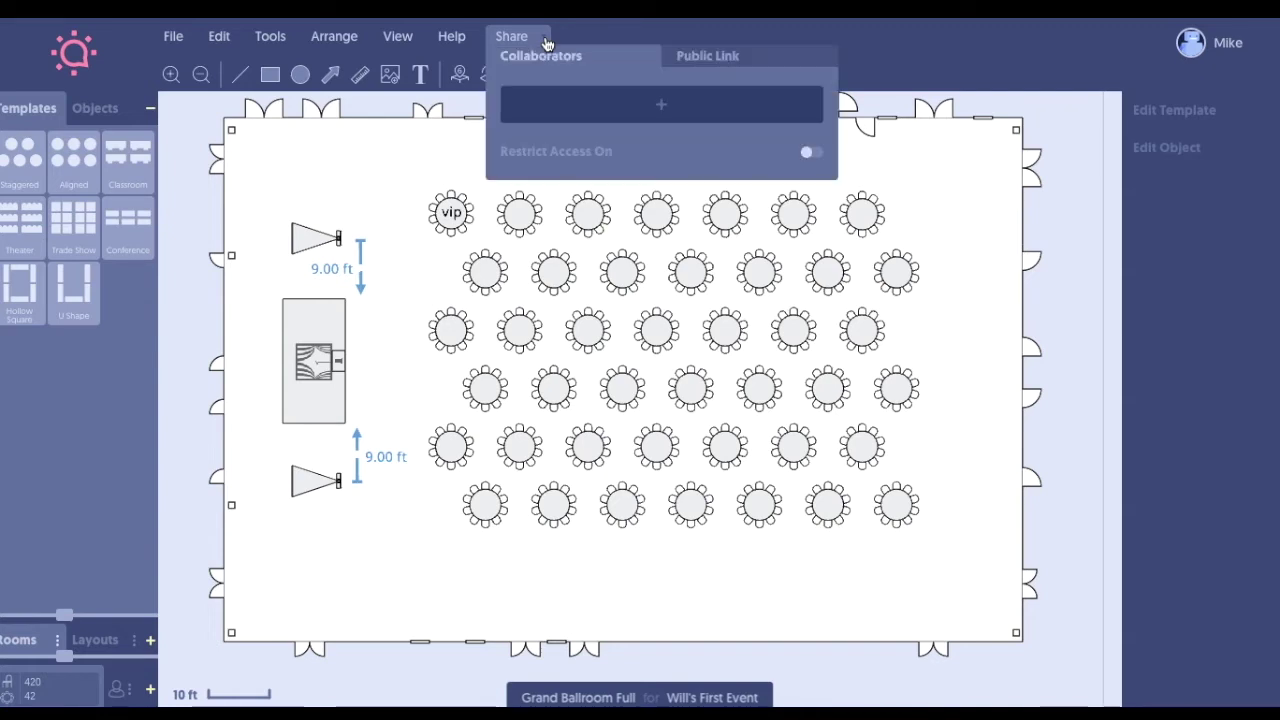
left_click(595, 110)
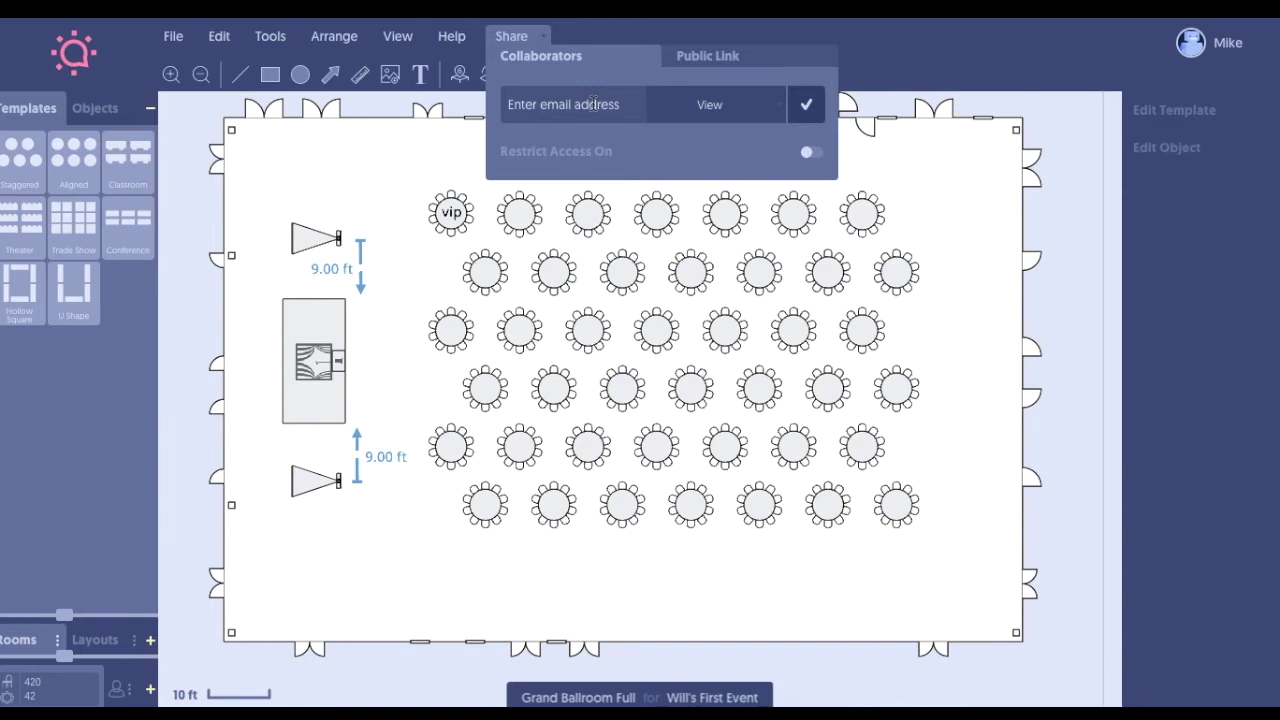
left_click(712, 115)
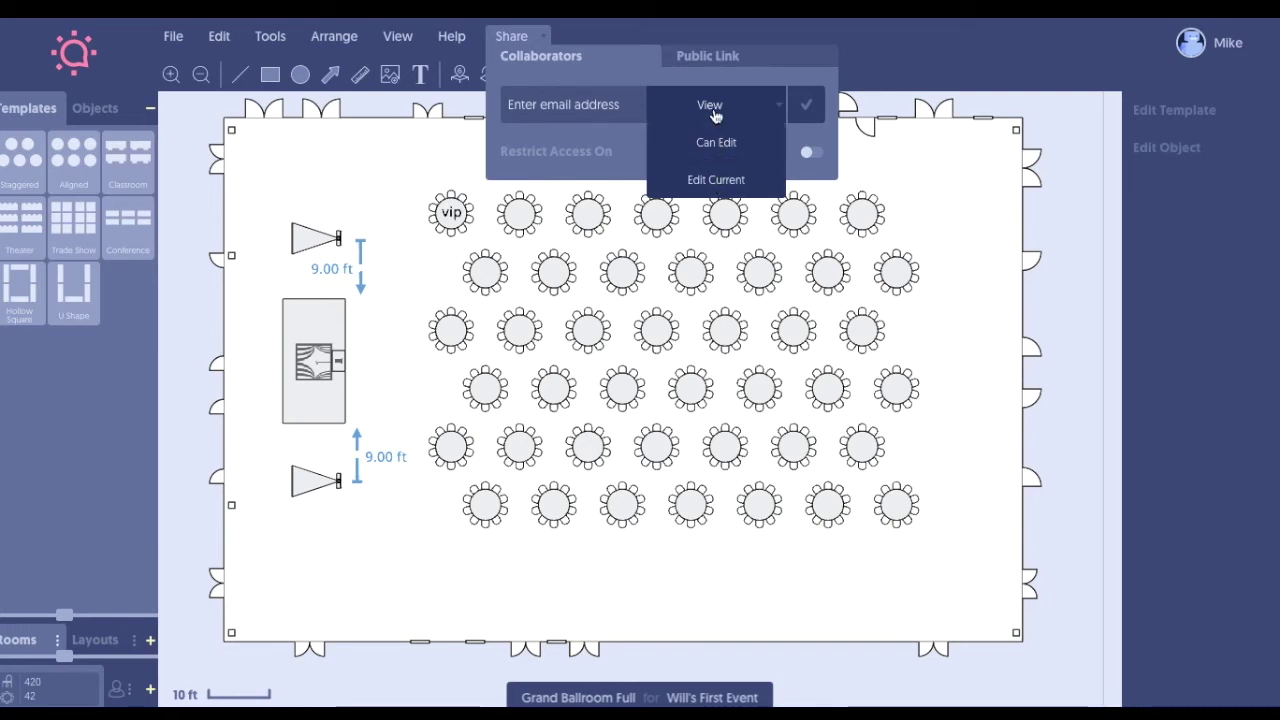
left_click(720, 93)
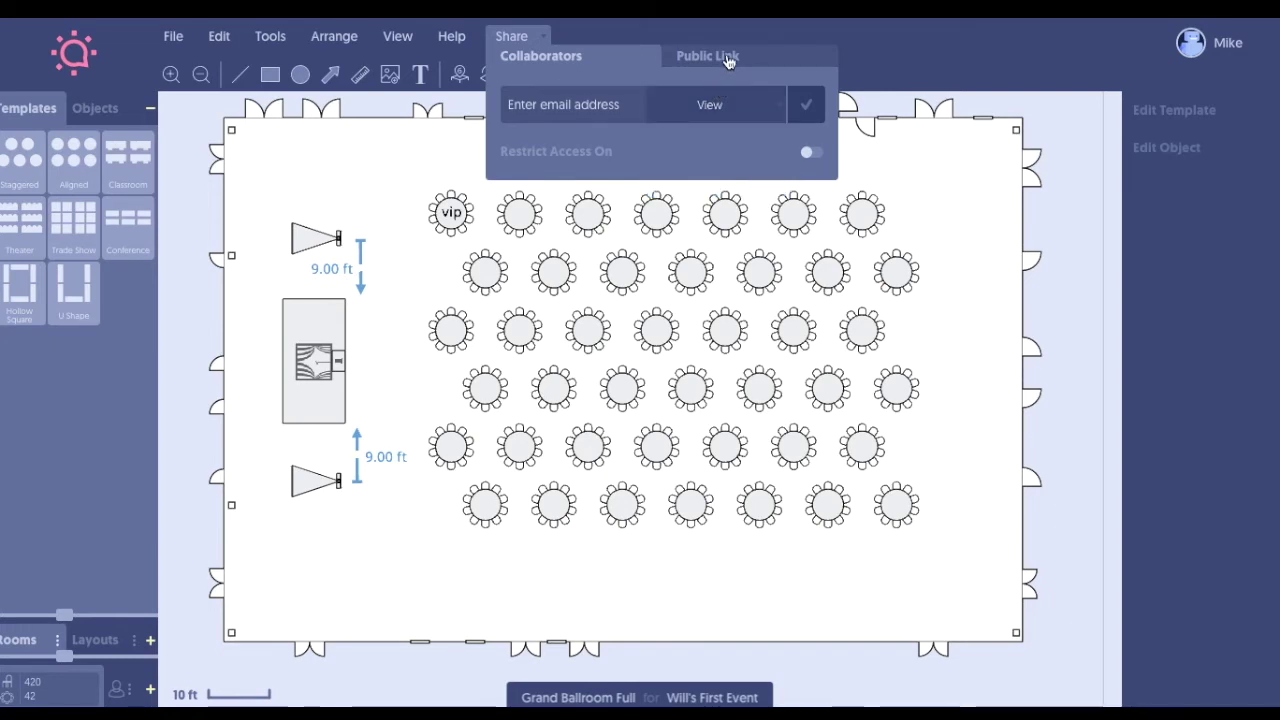
Step: On Public Link, make the event public to select its link, then turn it off again
left_click(727, 60)
left_click(810, 91)
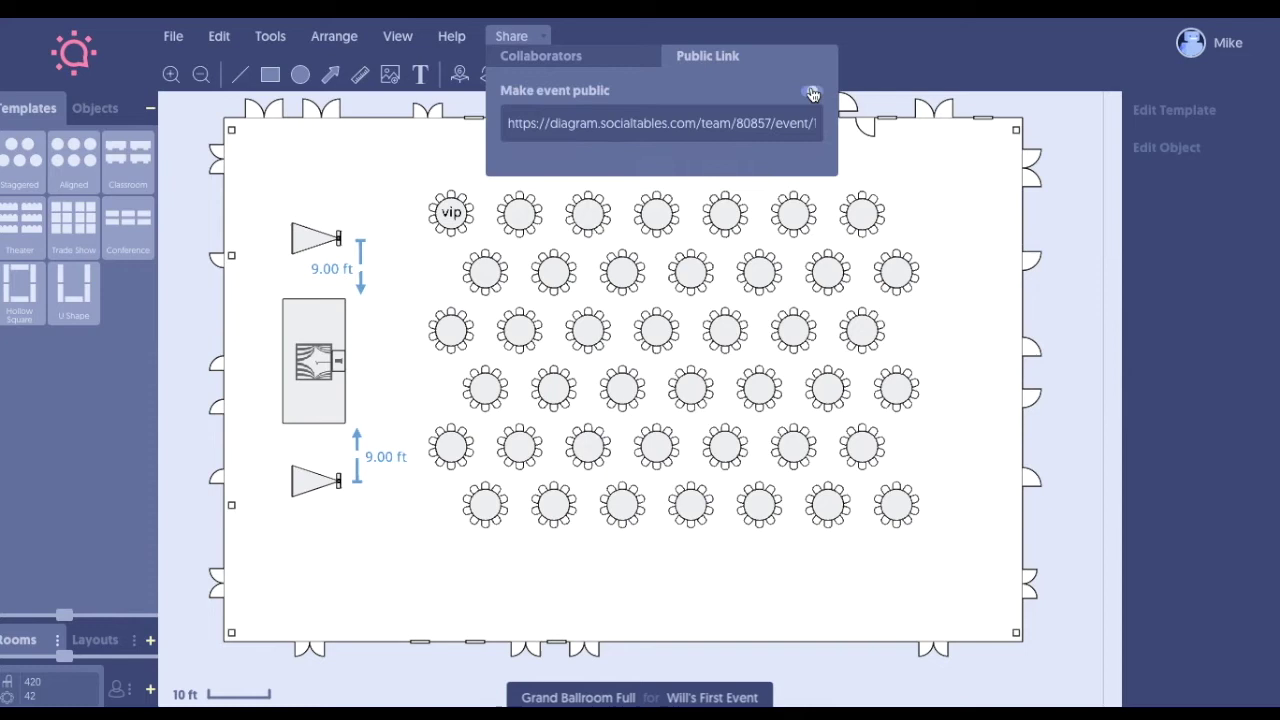
left_click(641, 123)
left_click(814, 92)
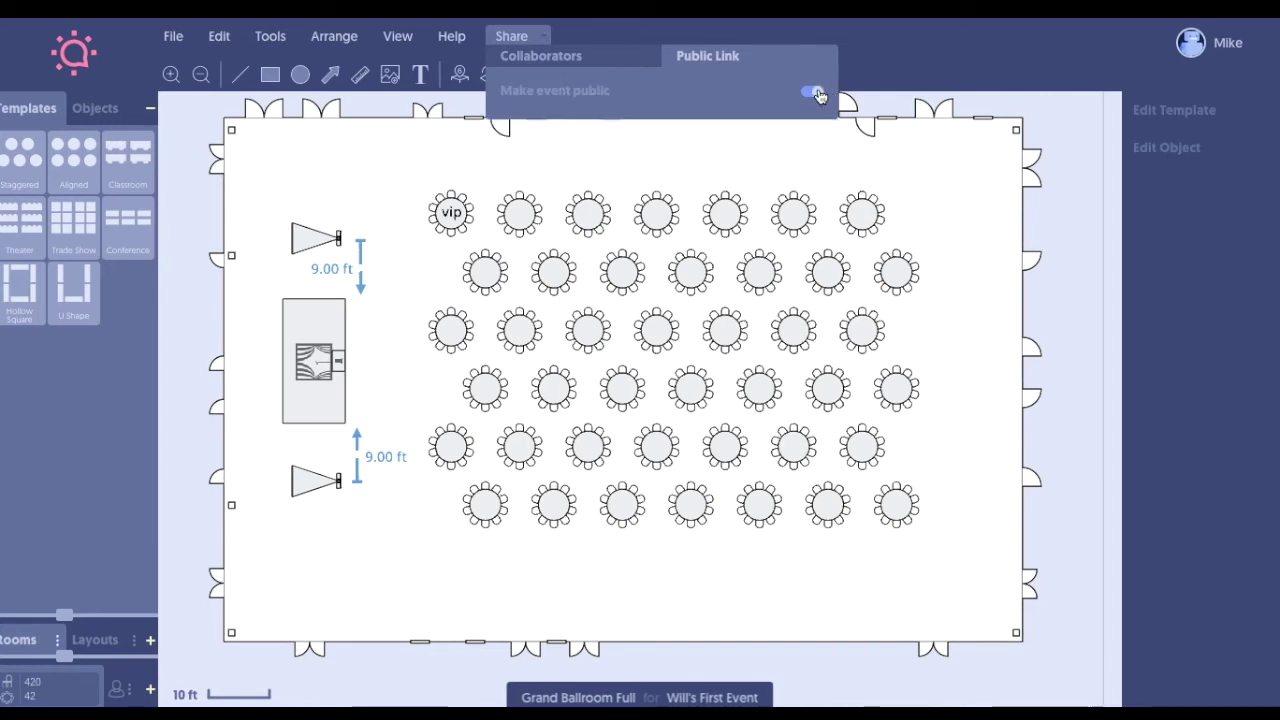
Step: Close the Share panel and expand the Rooms list
left_click(586, 57)
left_click(402, 147)
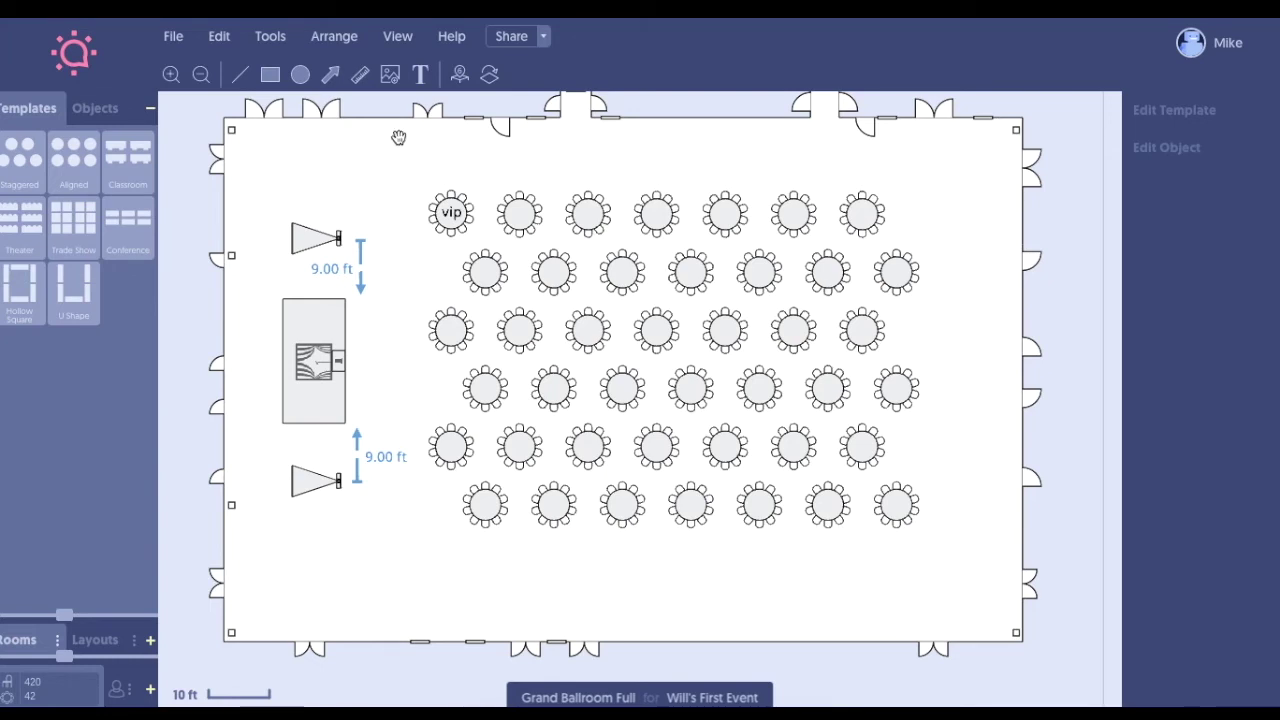
left_click(150, 645)
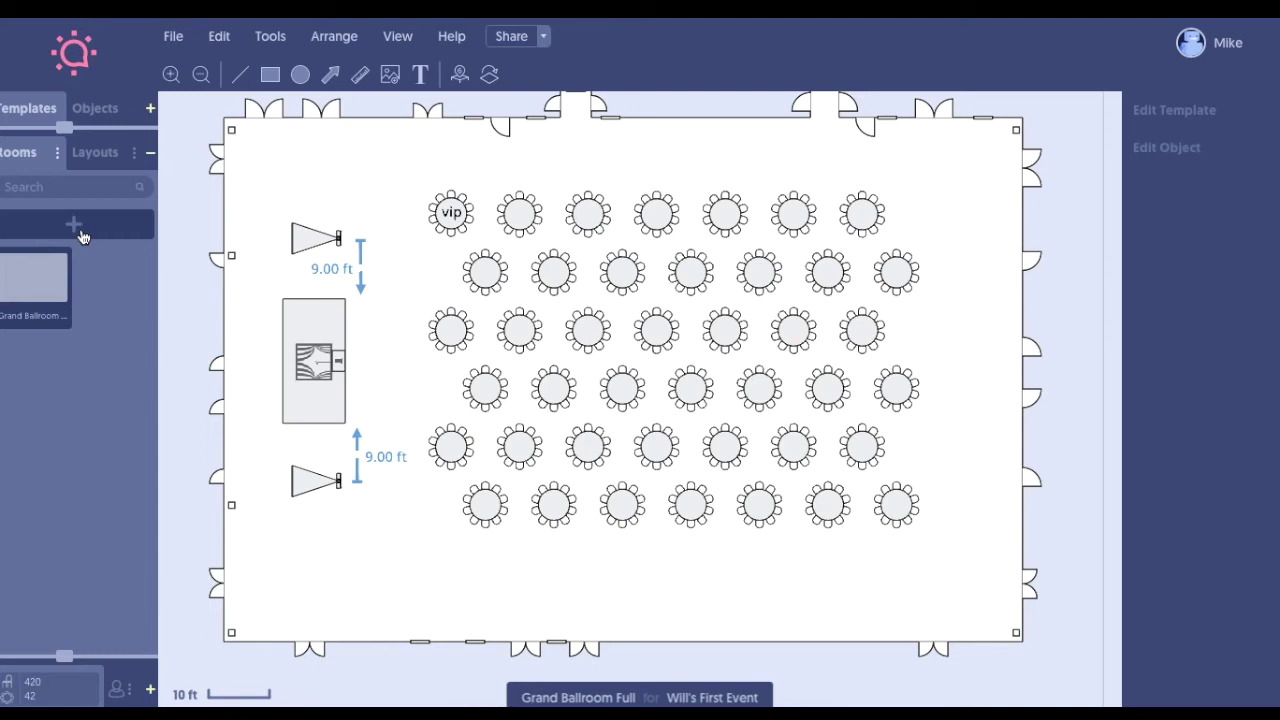
Step: Add another Grand Ballroom Full room with the Empty Room layout and confirm 'Add room?'
left_click(83, 236)
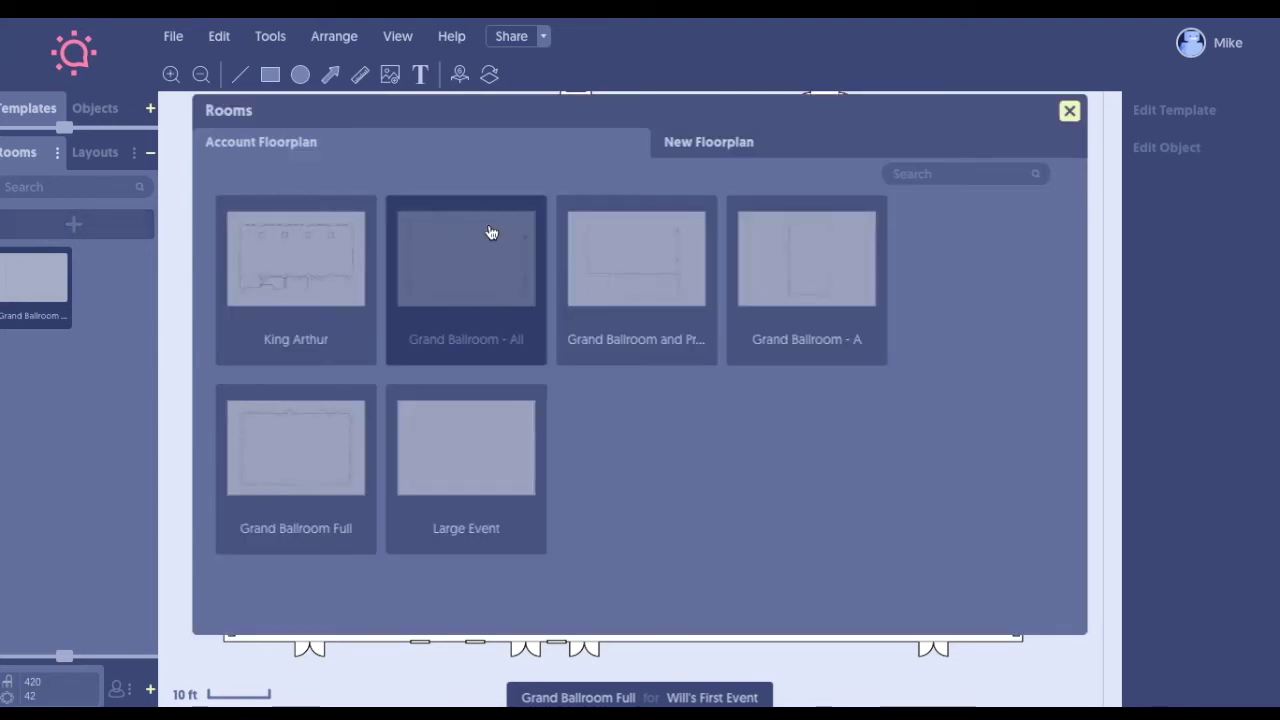
left_click(297, 477)
scroll(297, 477, "down", 2)
left_click(294, 477)
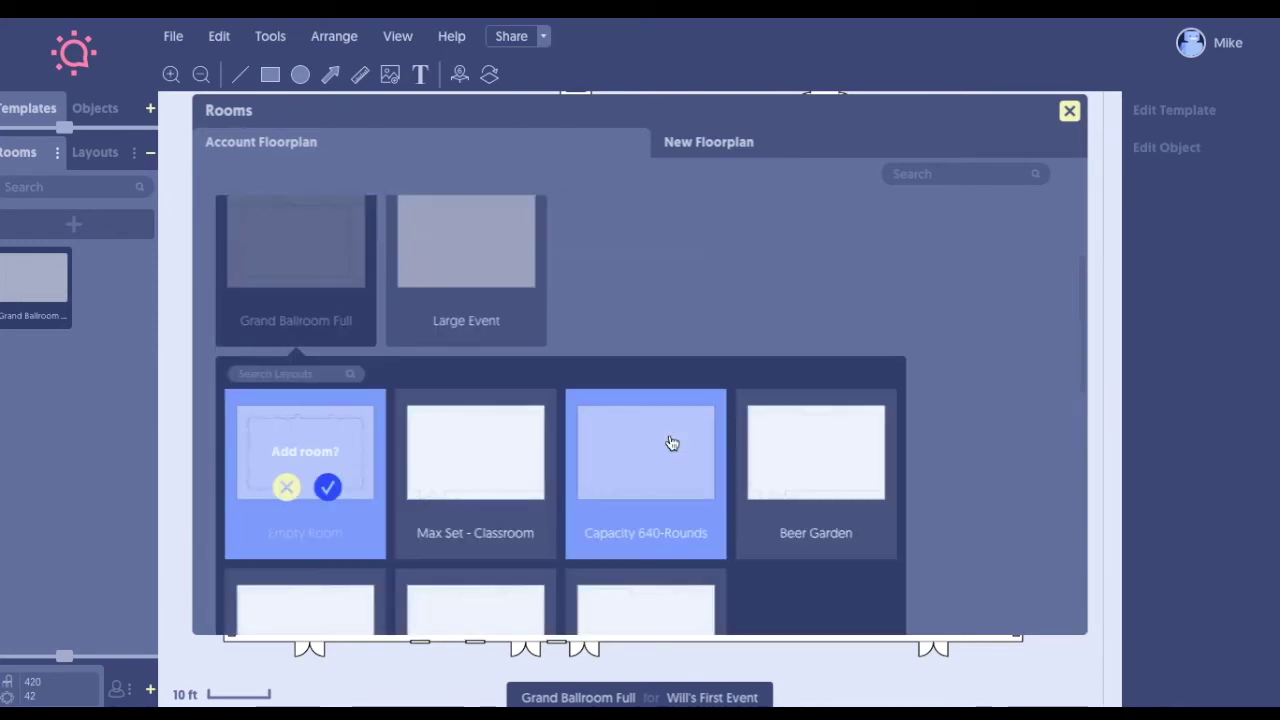
scroll(539, 447, "down", 2)
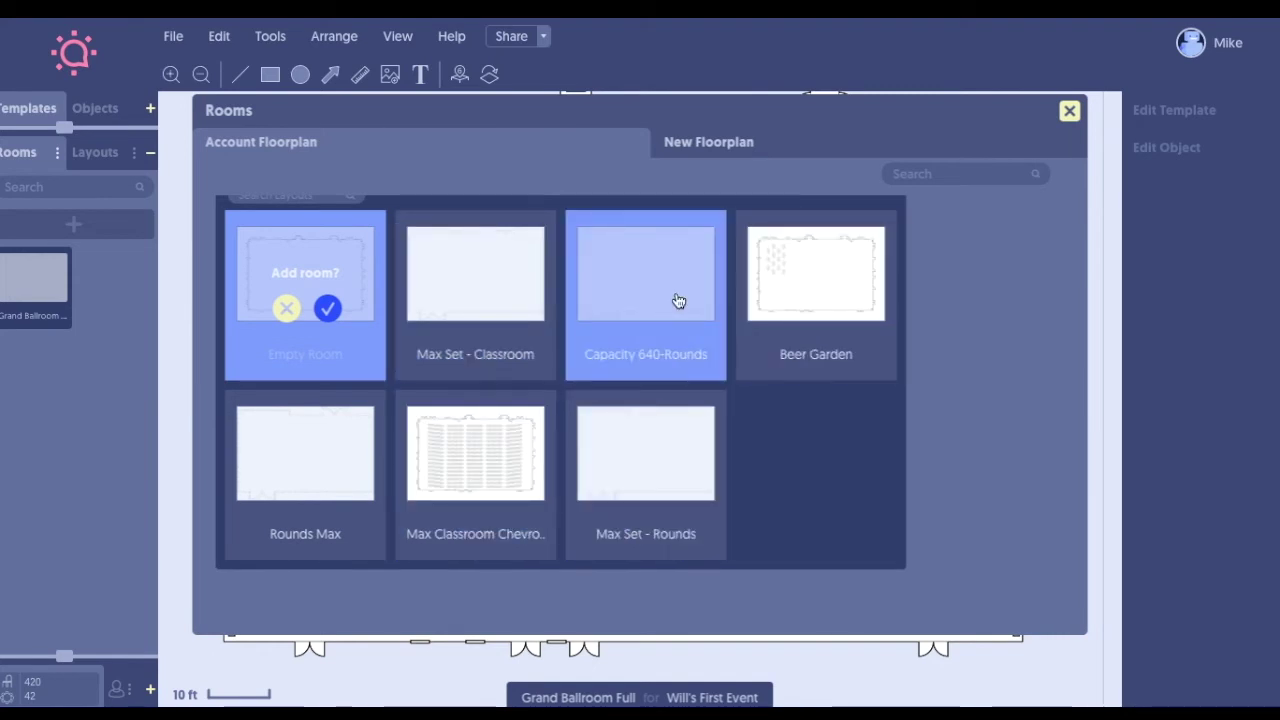
left_click(327, 308)
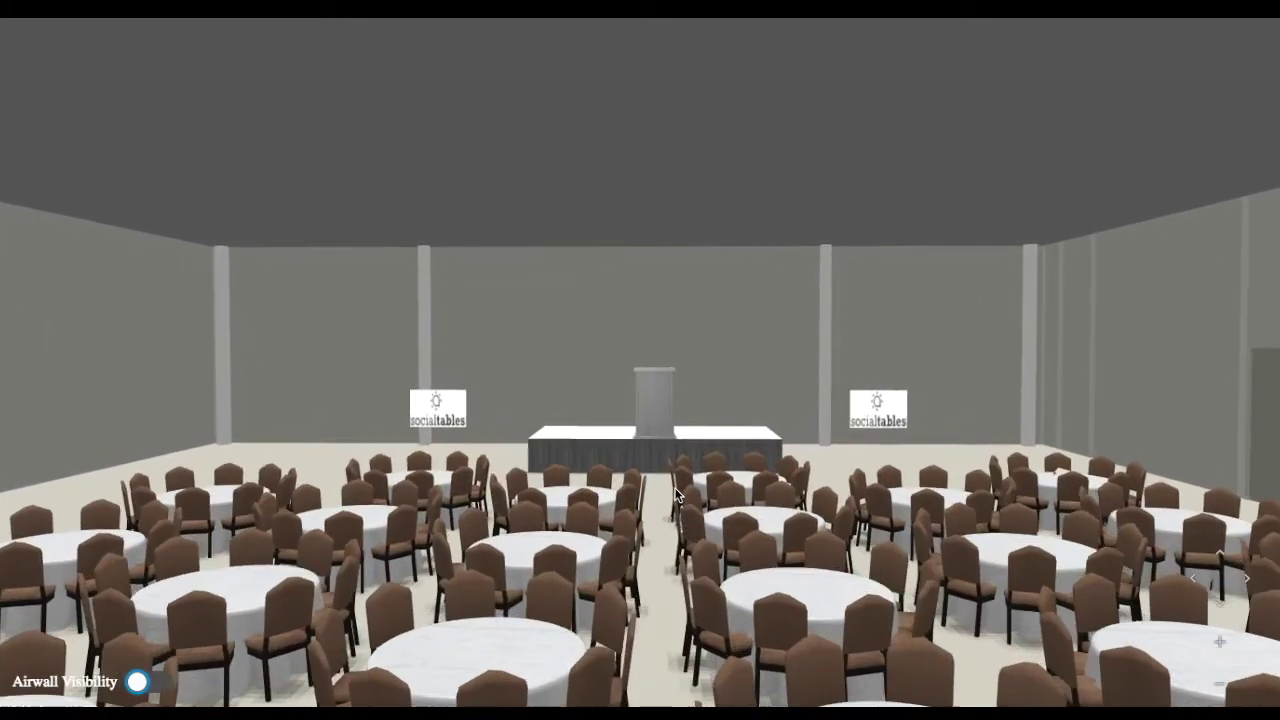
scroll(675, 495, "up", 5)
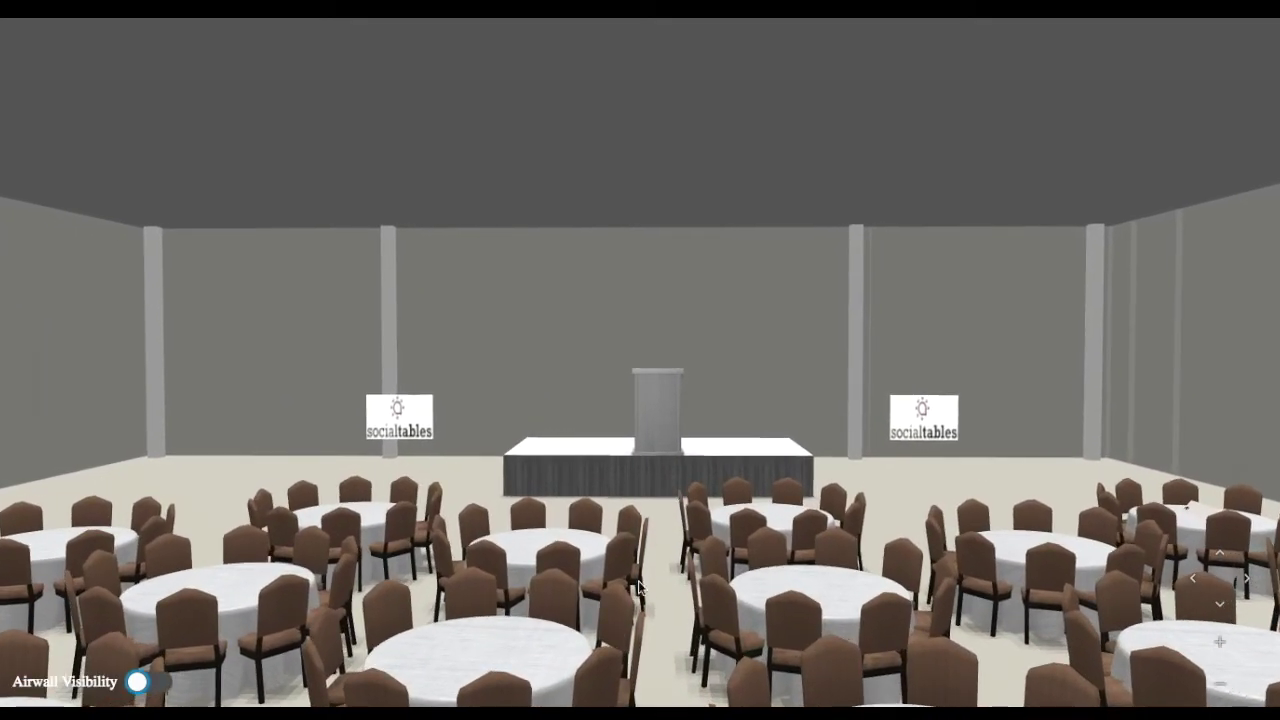
Step: Walk forward in 3D, orbit around the round tables, and bring the stage and podium into centre view
left_click_drag(653, 597, 714, 606)
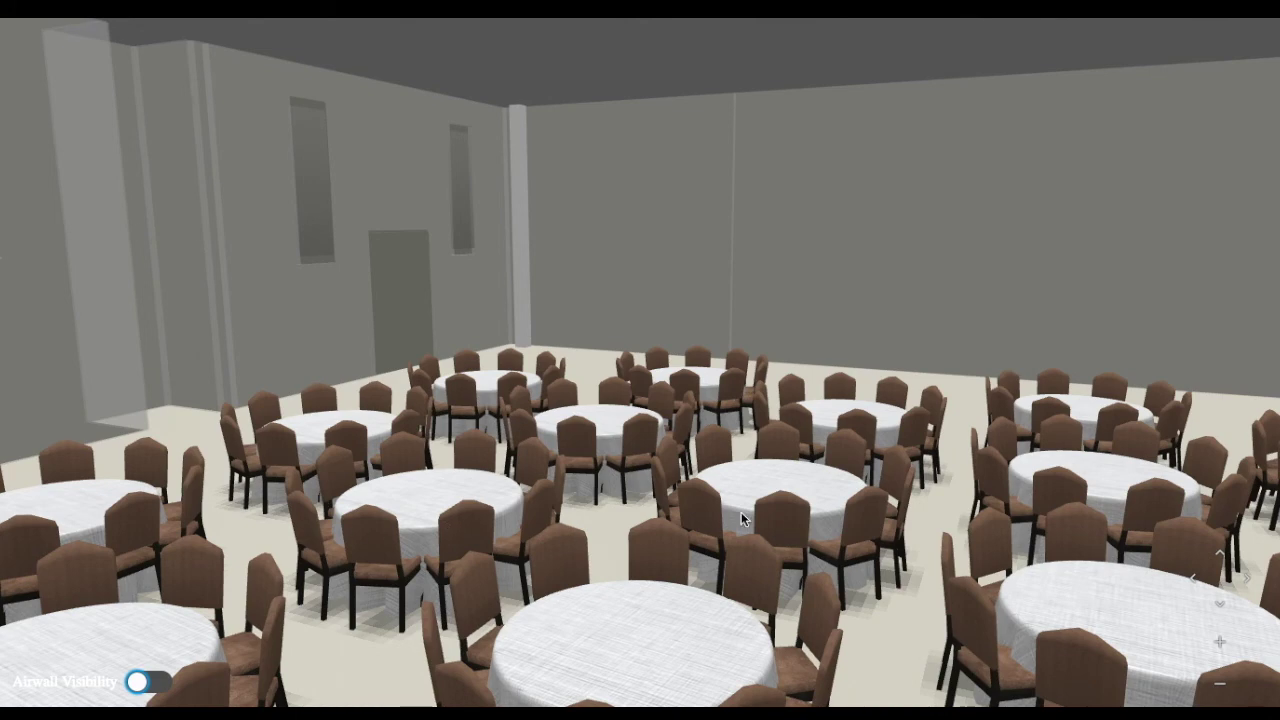
left_click_drag(741, 512, 105, 523)
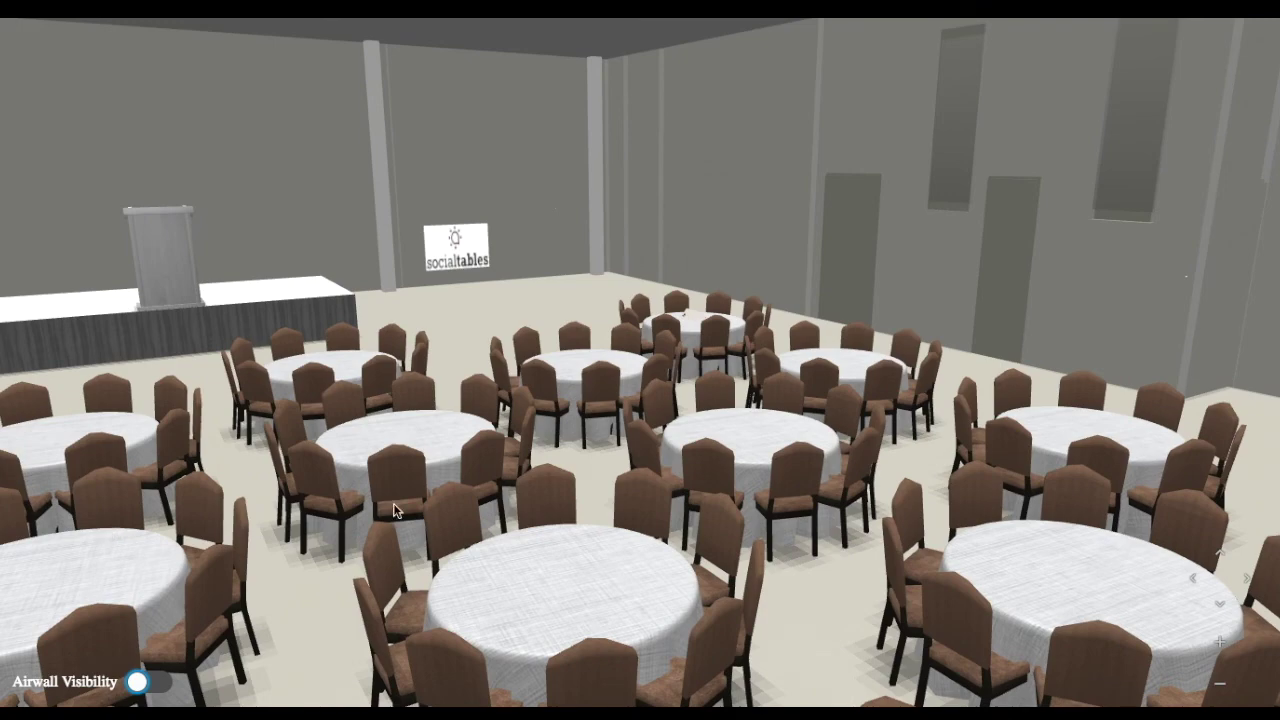
left_click_drag(425, 485, 350, 481)
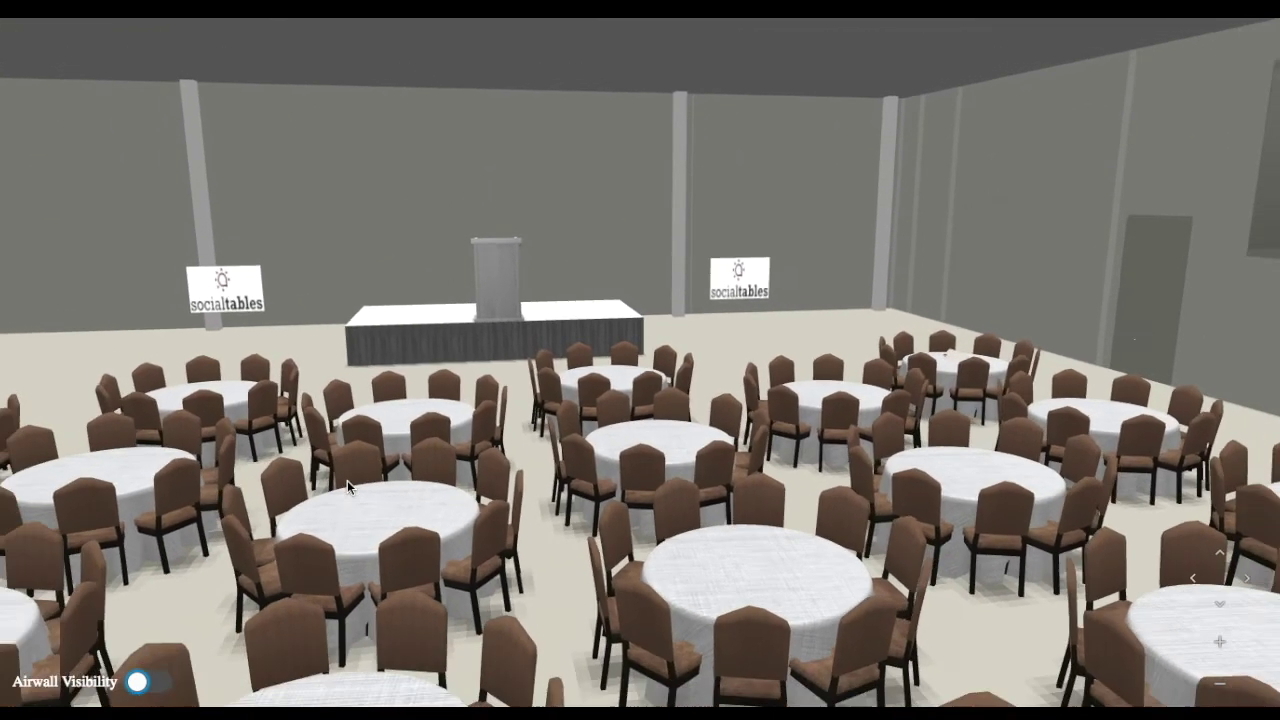
scroll(344, 535, "down", 2)
scroll(345, 517, "down", 3)
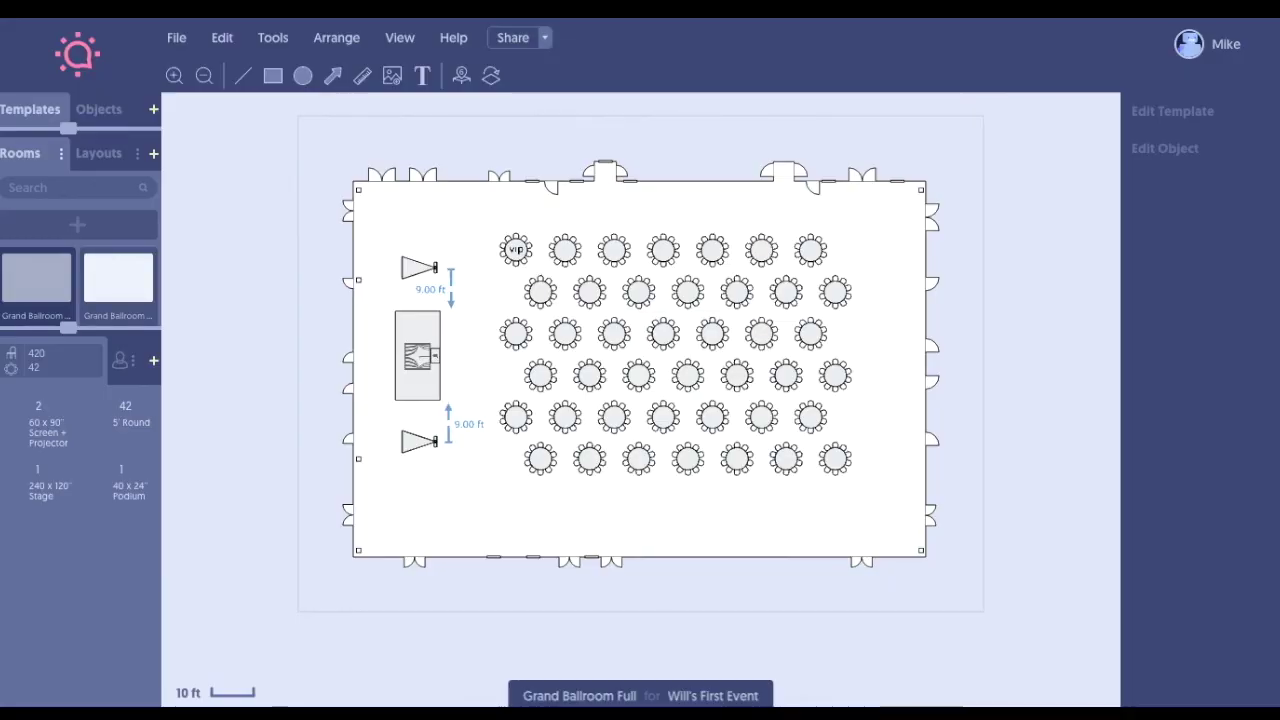
left_click(545, 39)
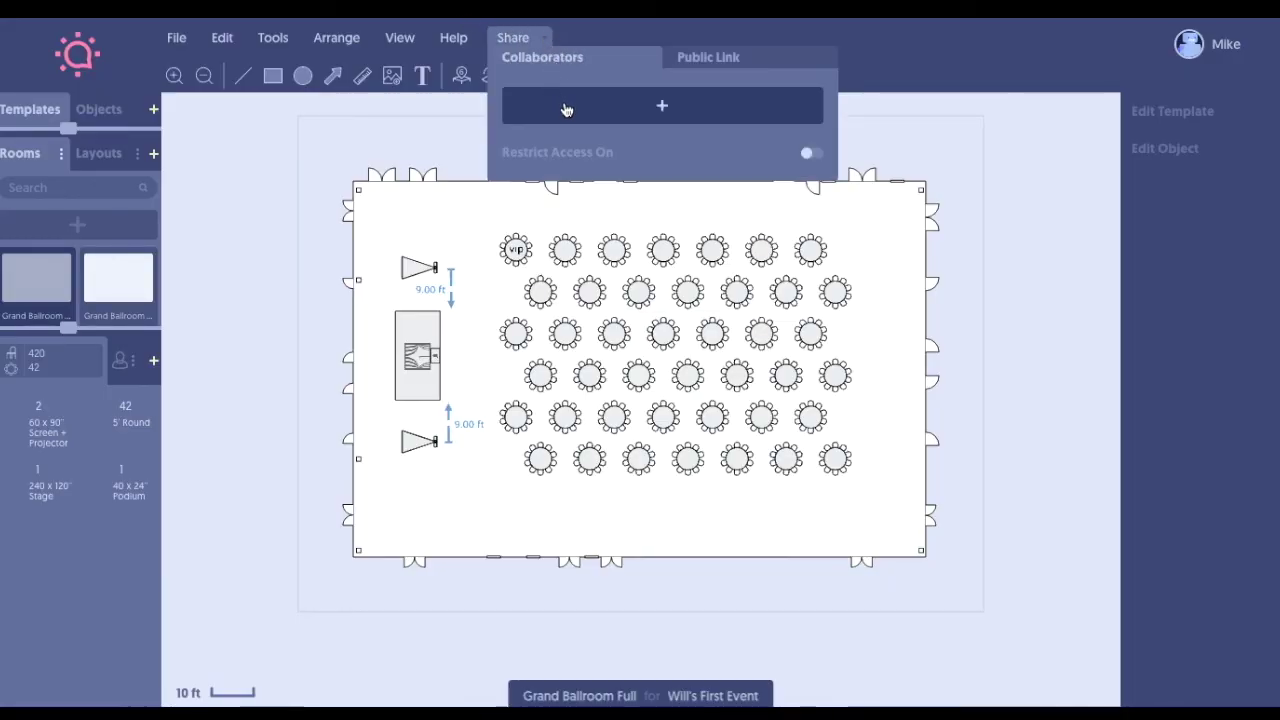